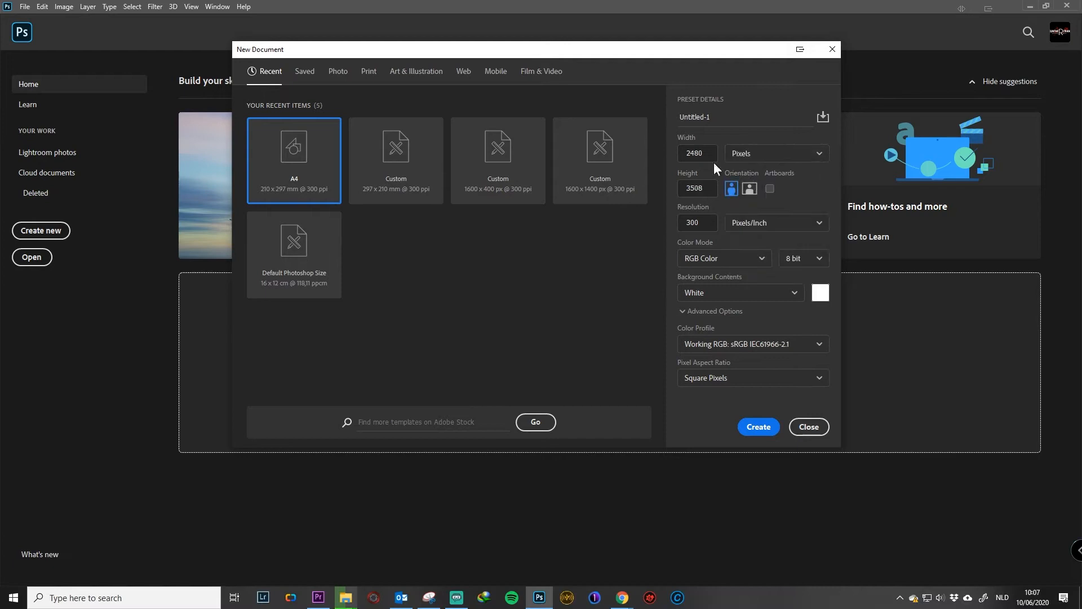
# Create a new document 5000 pixels wide and 5000 pixels high at 300 pixels/inch with a white background.
pyautogui.press('Tab')
pyautogui.write('5000')
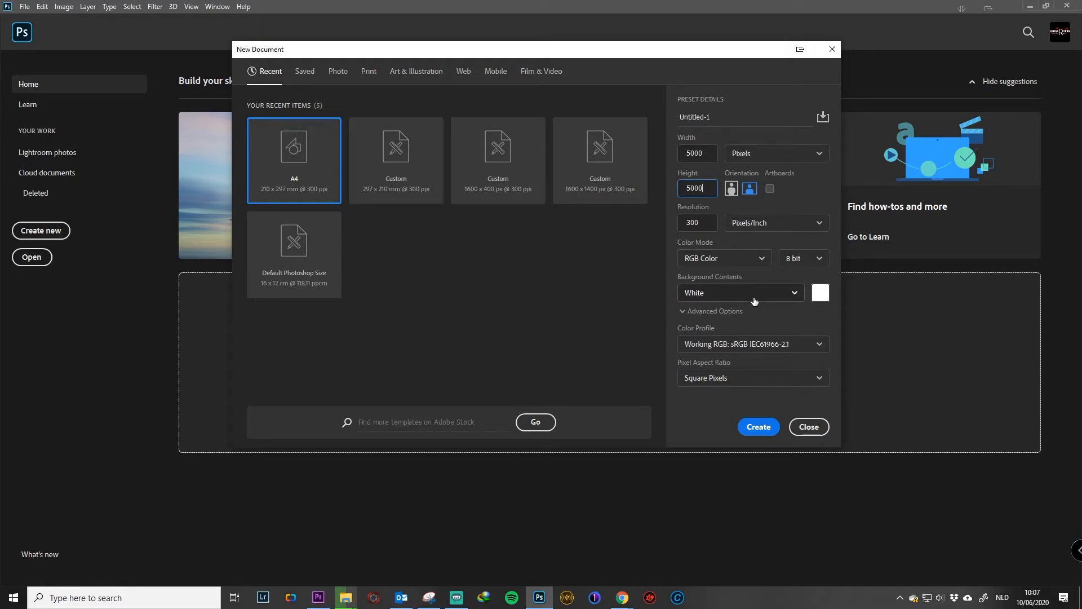
pyautogui.click(758, 428)
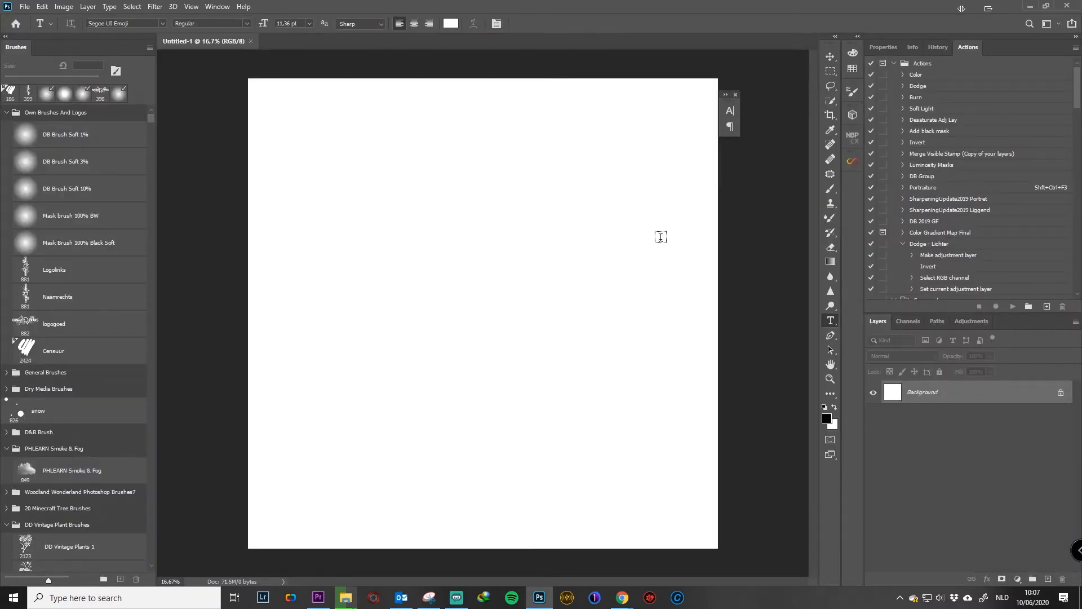
pyautogui.hotkey('ctrl', '-')
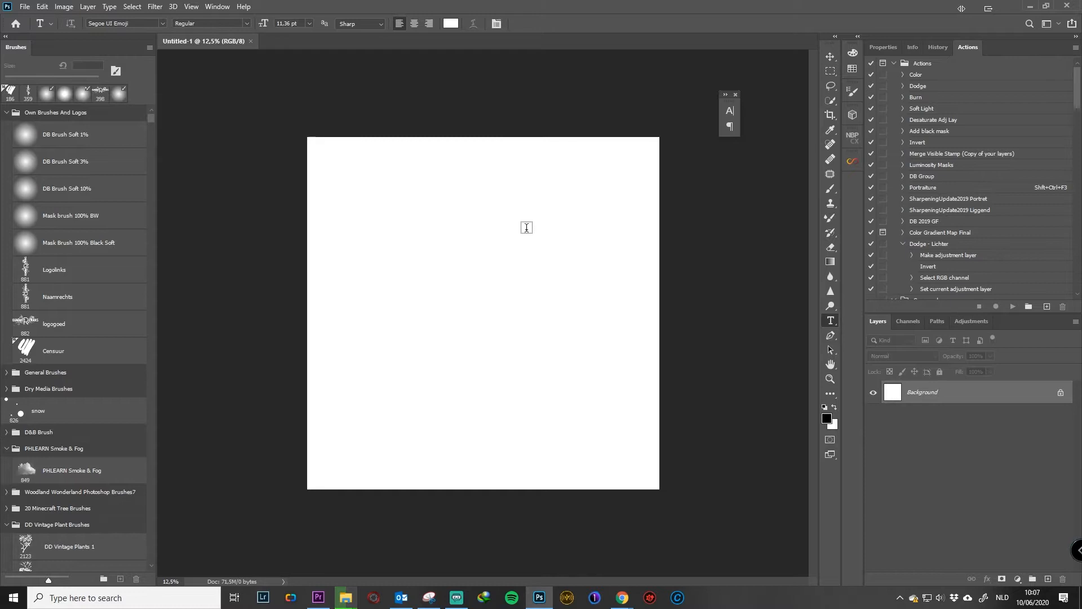
pyautogui.click(853, 114)
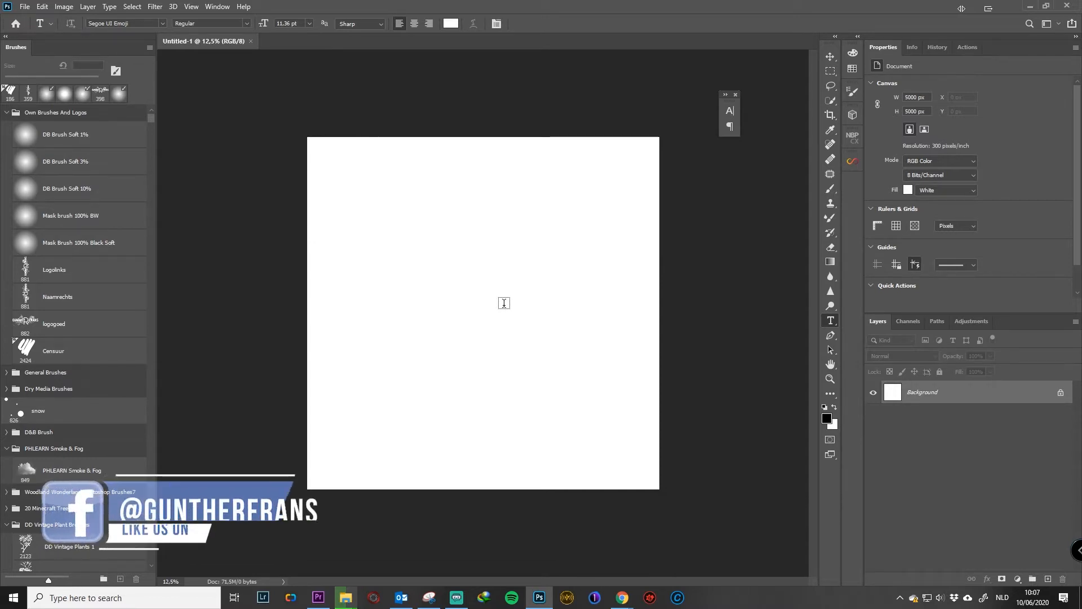
# Choose the Hard Round preset for the Brush tool.
pyautogui.press('b')
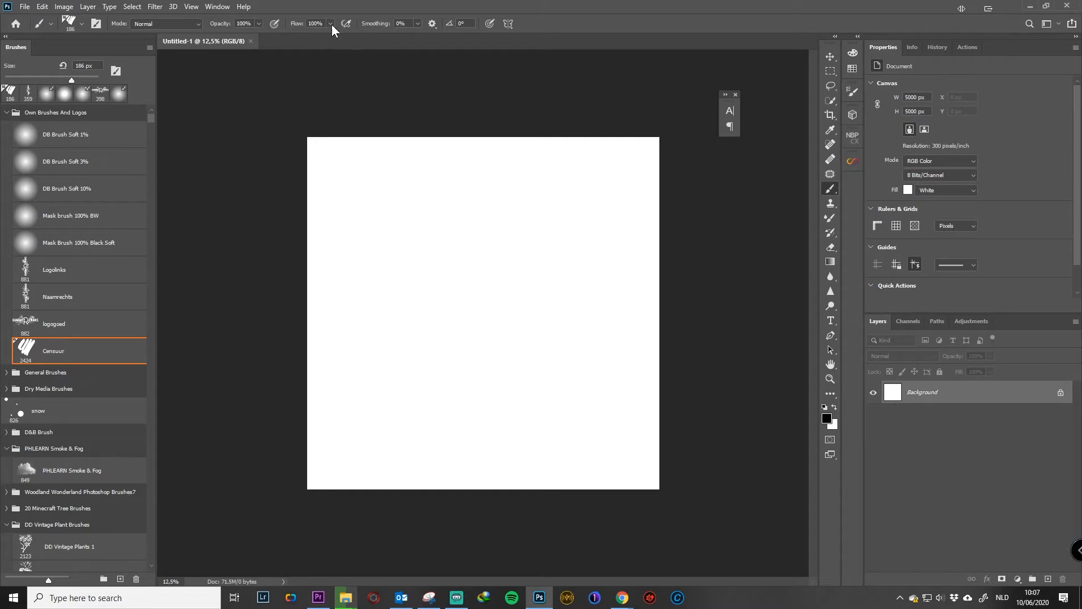
pyautogui.click(82, 23)
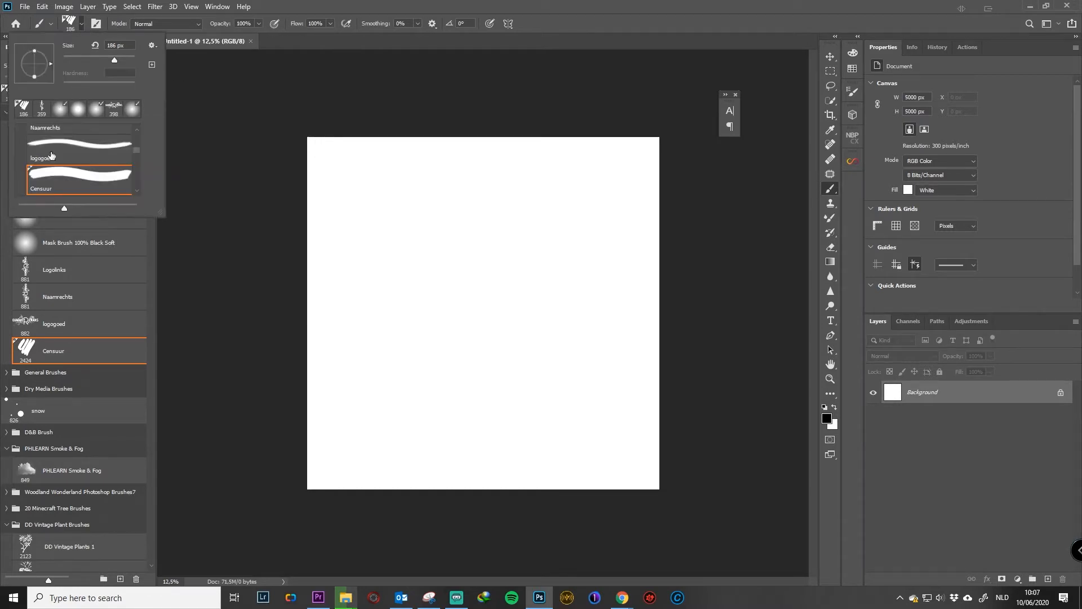
pyautogui.moveTo(137, 149); pyautogui.dragTo(140, 157)
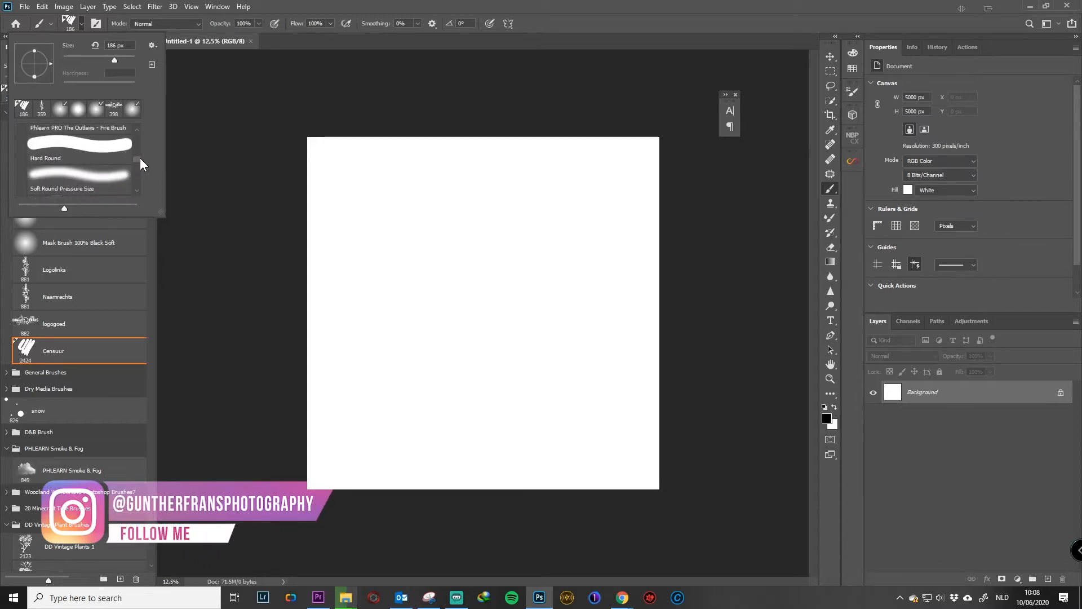
pyautogui.click(62, 150)
pyautogui.click(413, 217)
pyautogui.moveTo(353, 207); pyautogui.dragTo(533, 317)
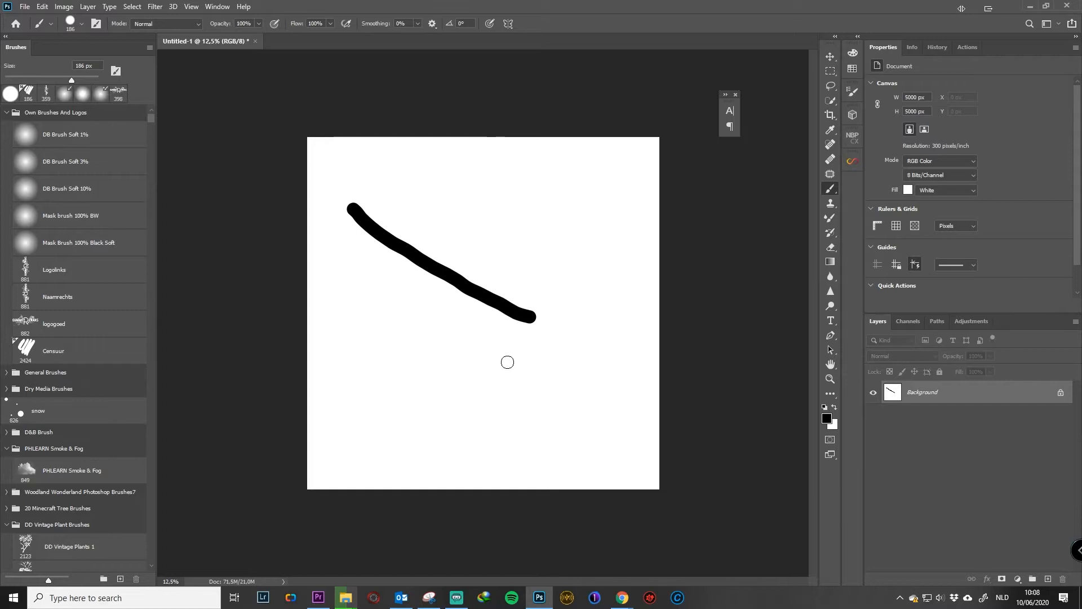
pyautogui.hotkey('ctrl', 'z')
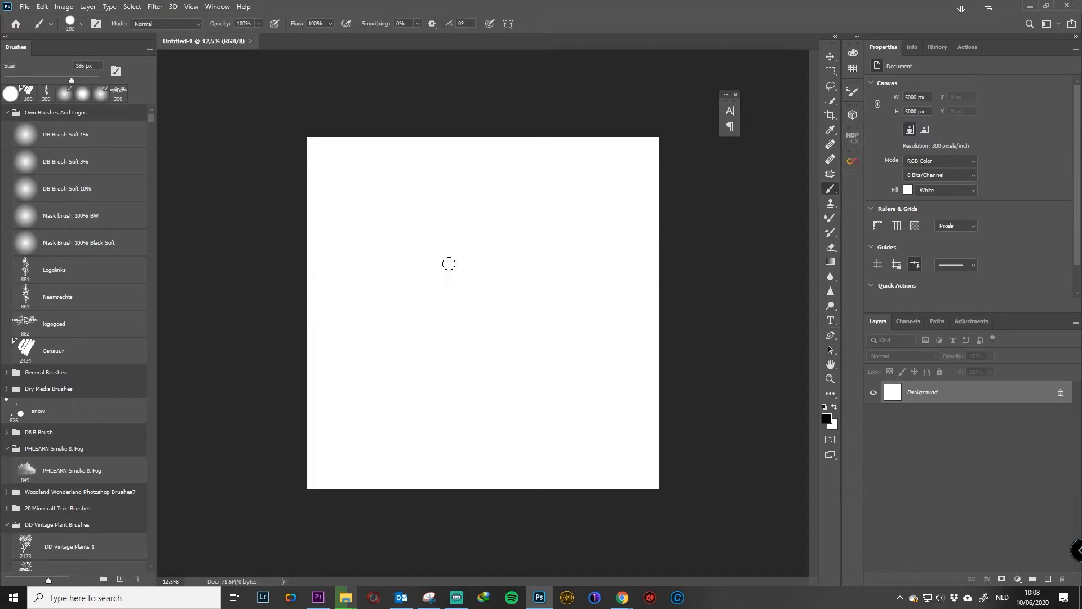
pyautogui.click(413, 261)
pyautogui.hotkey('ctrl', 'z')
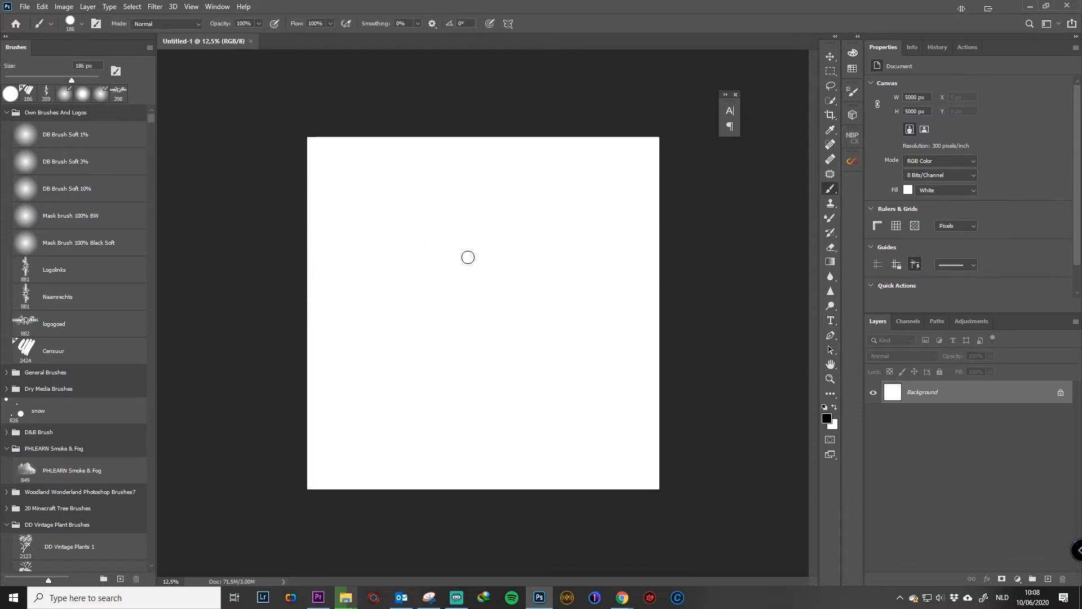
# Paint a looping black G in the middle of the canvas and define it as a brush preset named G.
pyautogui.moveTo(489, 272)
pyautogui.mouseDown()
pyautogui.moveTo(495, 221)
pyautogui.moveTo(500, 374)
pyautogui.moveTo(435, 410)
pyautogui.mouseUp()
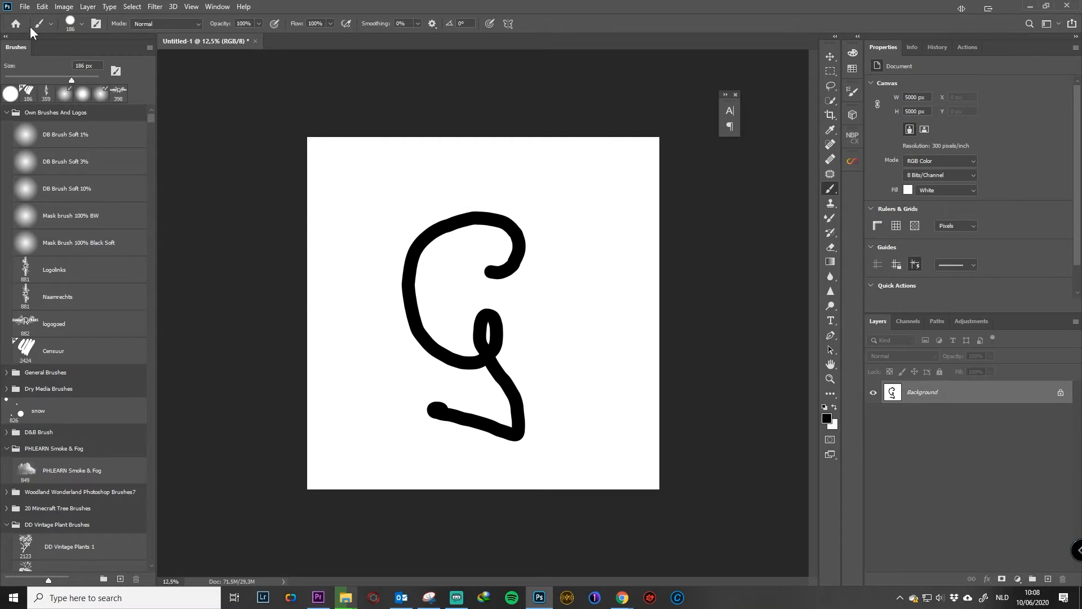
pyautogui.click(43, 7)
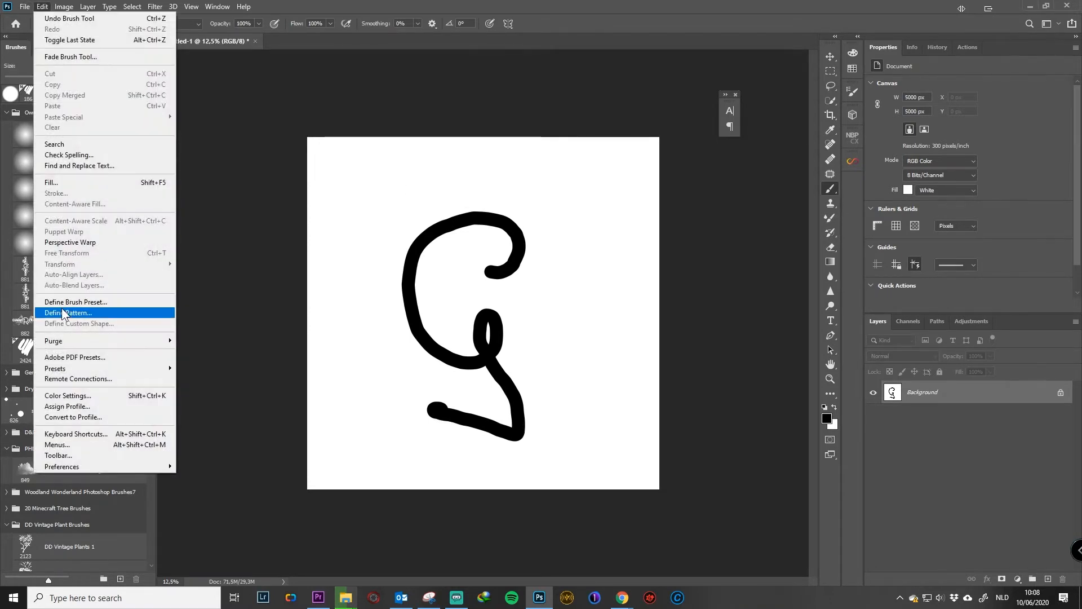
pyautogui.click(82, 301)
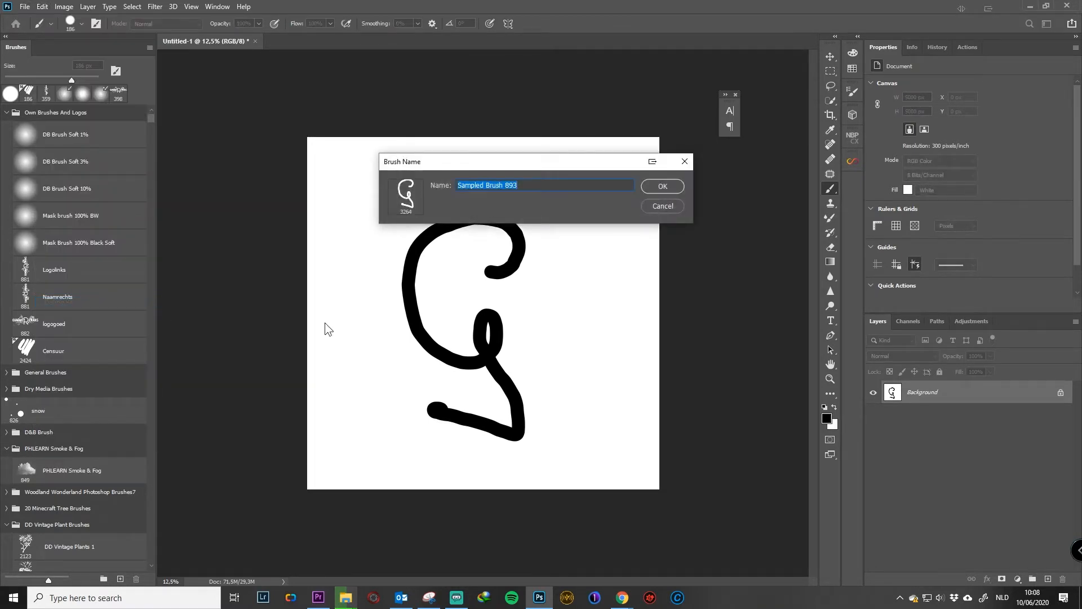
pyautogui.write('G')
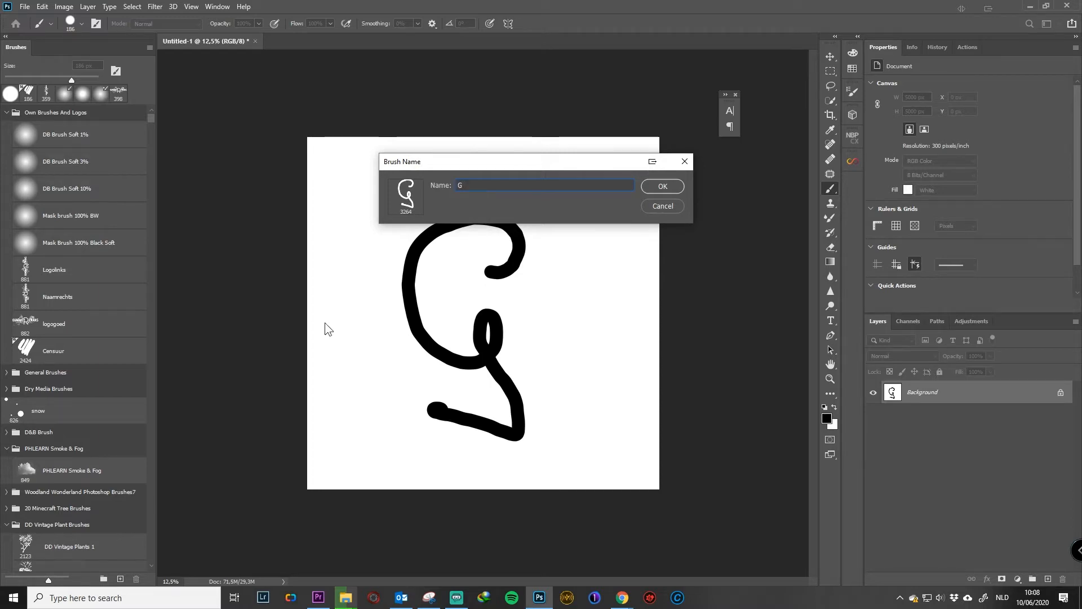
pyautogui.click(649, 180)
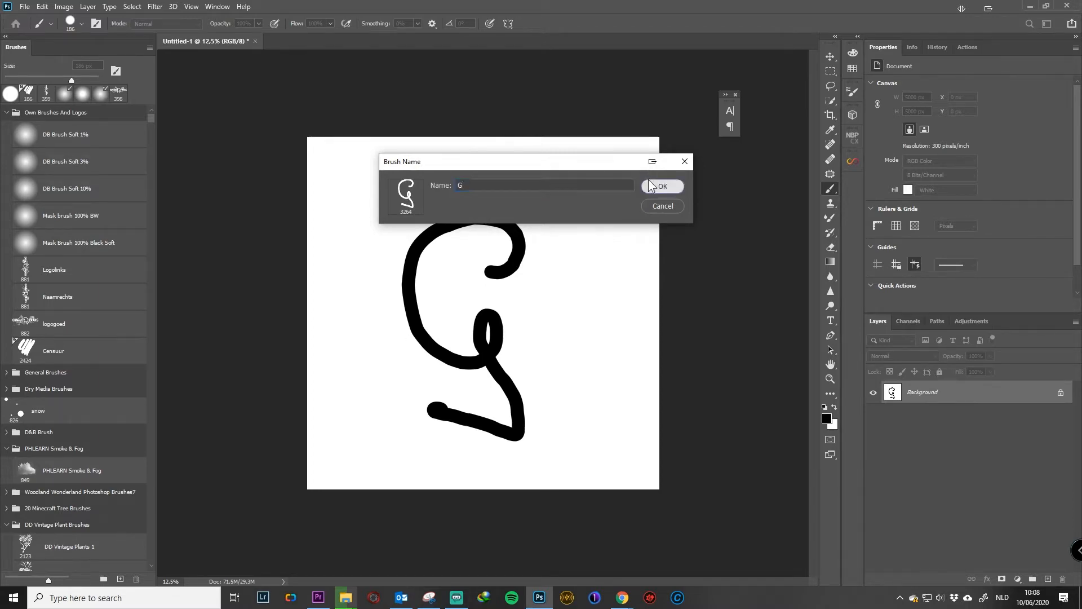
# Resize the G brush to about 1792 px and stamp two black copies beside the original drawing.
pyautogui.moveTo(574, 287); pyautogui.dragTo(520, 287)
pyautogui.click(593, 310)
pyautogui.click(530, 252)
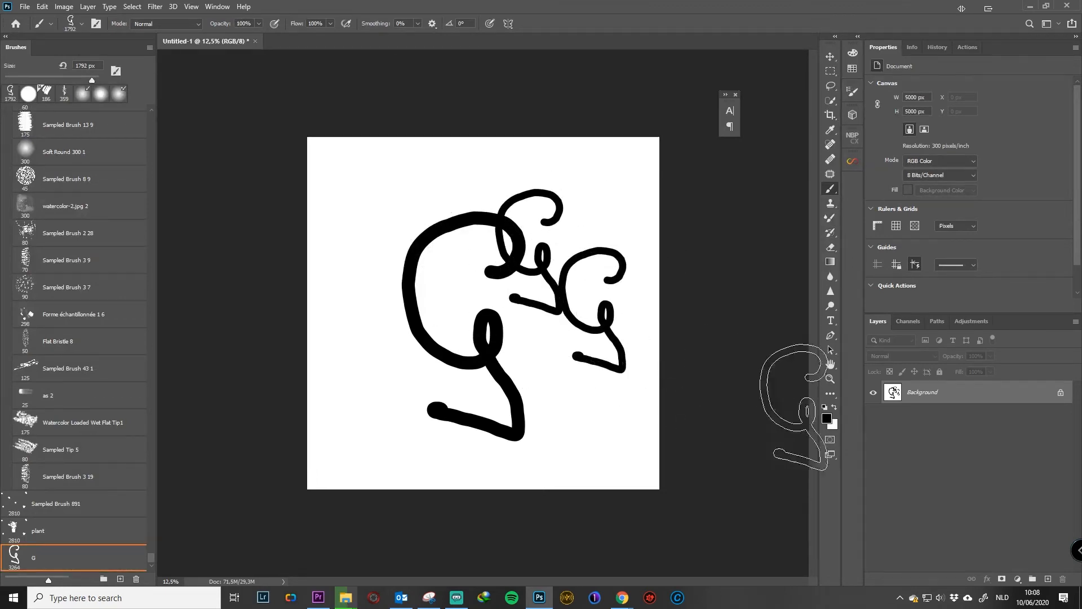
# Set the foreground color to dark red and stamp several copies of the G brush across the canvas.
pyautogui.click(825, 418)
pyautogui.click(882, 169)
pyautogui.press('Return')
pyautogui.click(433, 230)
pyautogui.click(407, 311)
pyautogui.click(518, 353)
pyautogui.click(566, 224)
pyautogui.click(605, 327)
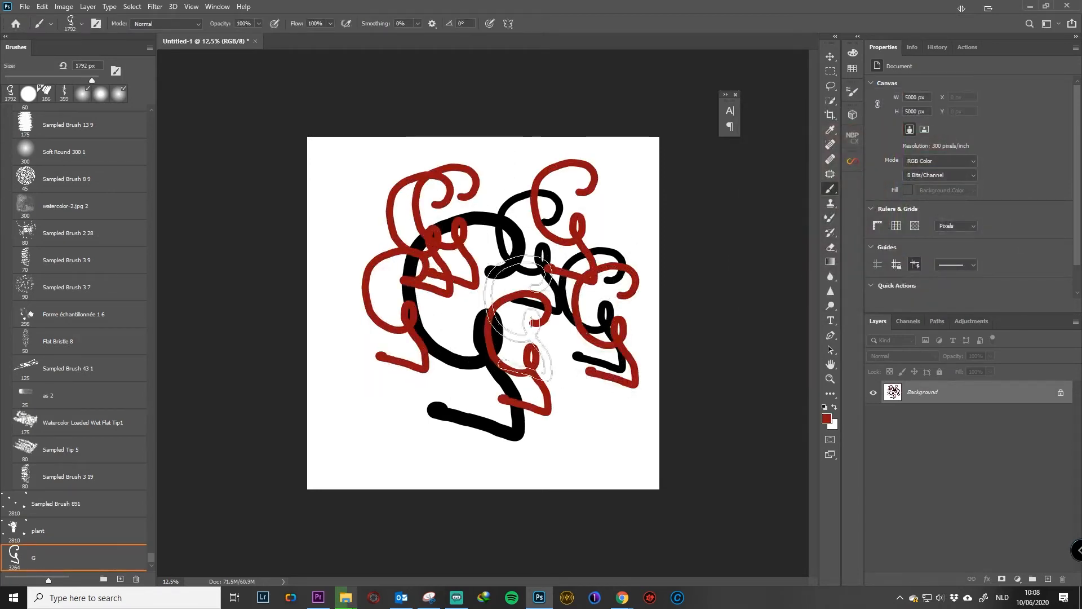
pyautogui.click(512, 259)
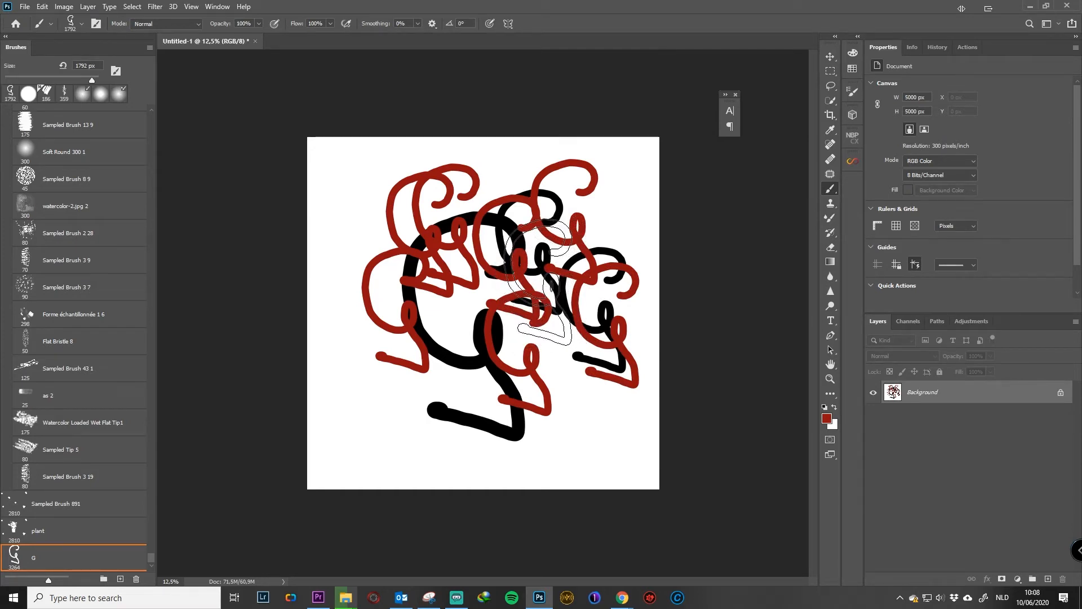
# Select the whole canvas and fill it with White at 100% opacity.
pyautogui.hotkey('ctrl', 'a')
pyautogui.hotkey('shift', 'BackSpace')
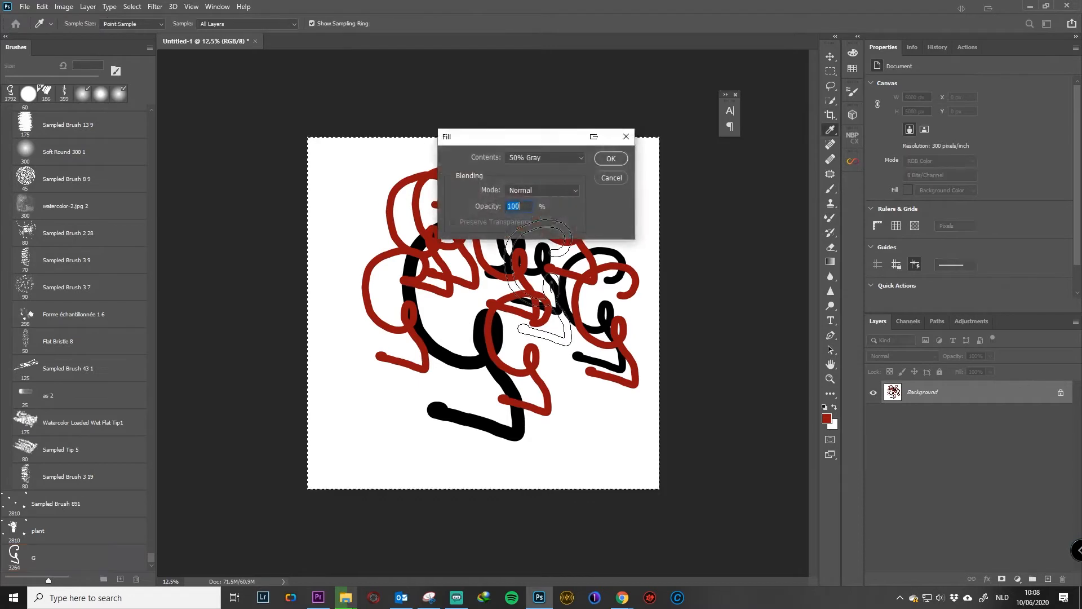
pyautogui.click(546, 159)
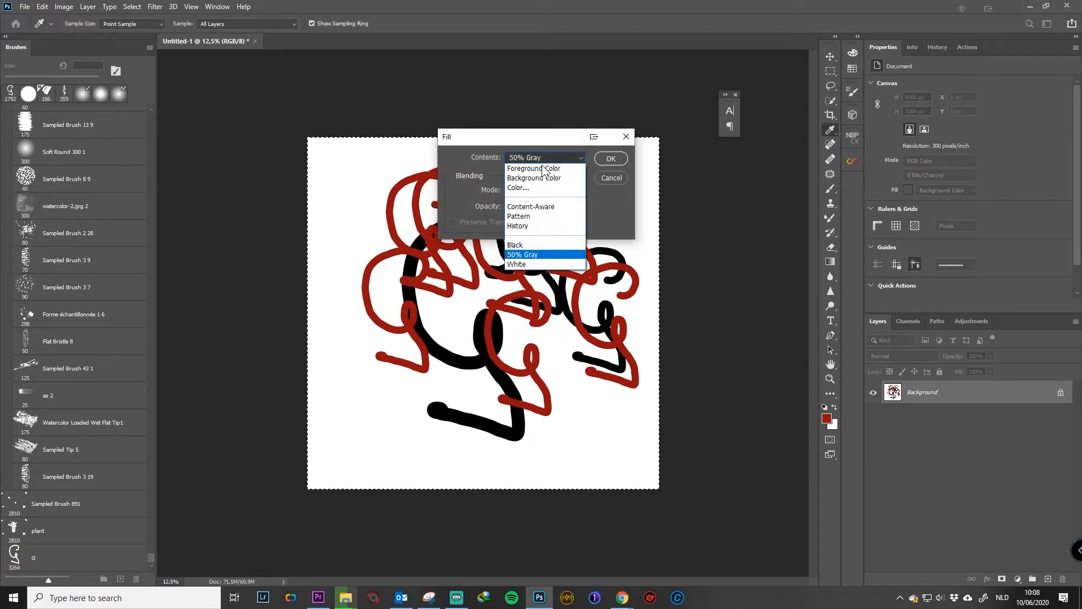
pyautogui.click(524, 264)
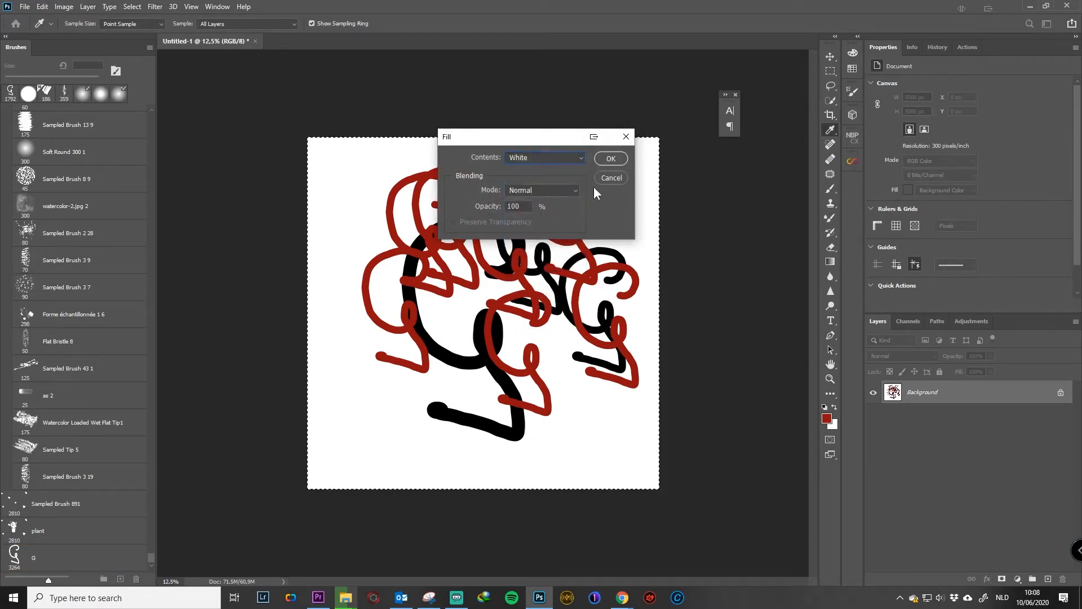
pyautogui.click(610, 159)
# Test the G brush in red by stamping a large copy, then small stamps and short strokes at about 624 px.
pyautogui.press('b')
pyautogui.moveTo(458, 302)
pyautogui.mouseDown()
pyautogui.moveTo(495, 309)
pyautogui.moveTo(384, 297)
pyautogui.mouseUp()
pyautogui.click(516, 307)
pyautogui.click(384, 297)
pyautogui.click(422, 314)
pyautogui.moveTo(434, 354); pyautogui.dragTo(452, 360)
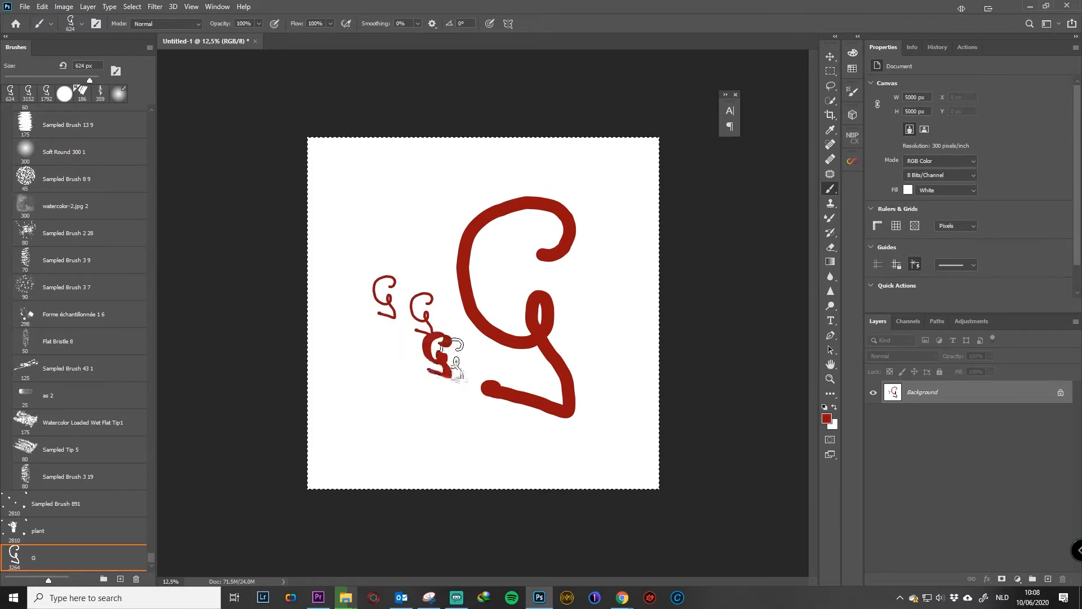
pyautogui.moveTo(410, 389); pyautogui.dragTo(395, 389)
pyautogui.moveTo(358, 230); pyautogui.dragTo(416, 222)
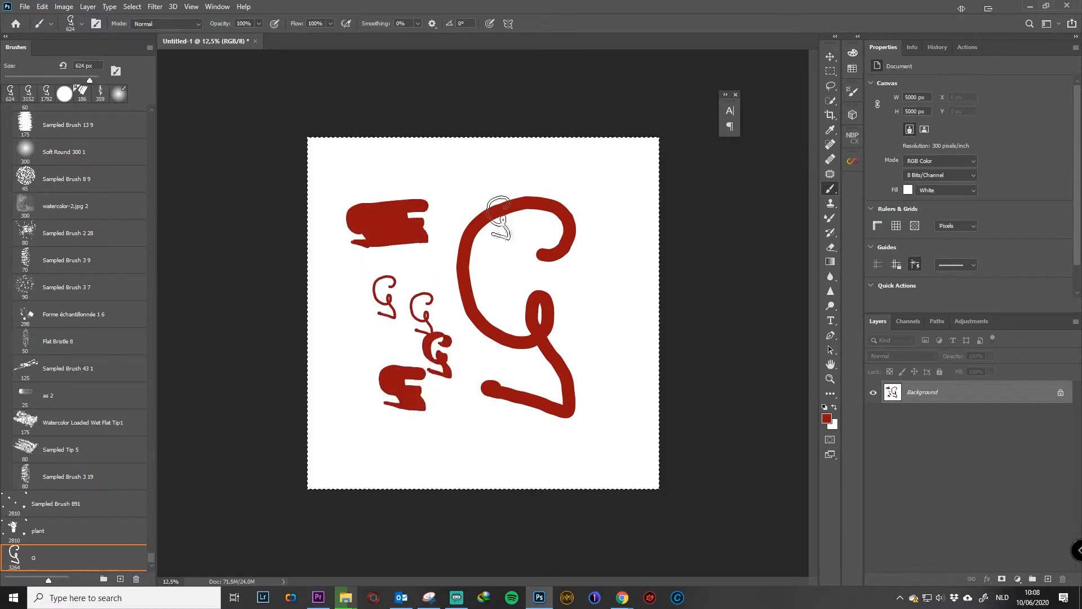
# Undo all the red G test stamps and strokes, and clear the canvas selection.
pyautogui.hotkey('ctrl', 'z')
pyautogui.hotkey('ctrl', 'z')
pyautogui.hotkey('ctrl', 'z')
pyautogui.hotkey('ctrl', 'z')
pyautogui.hotkey('ctrl', 'z')
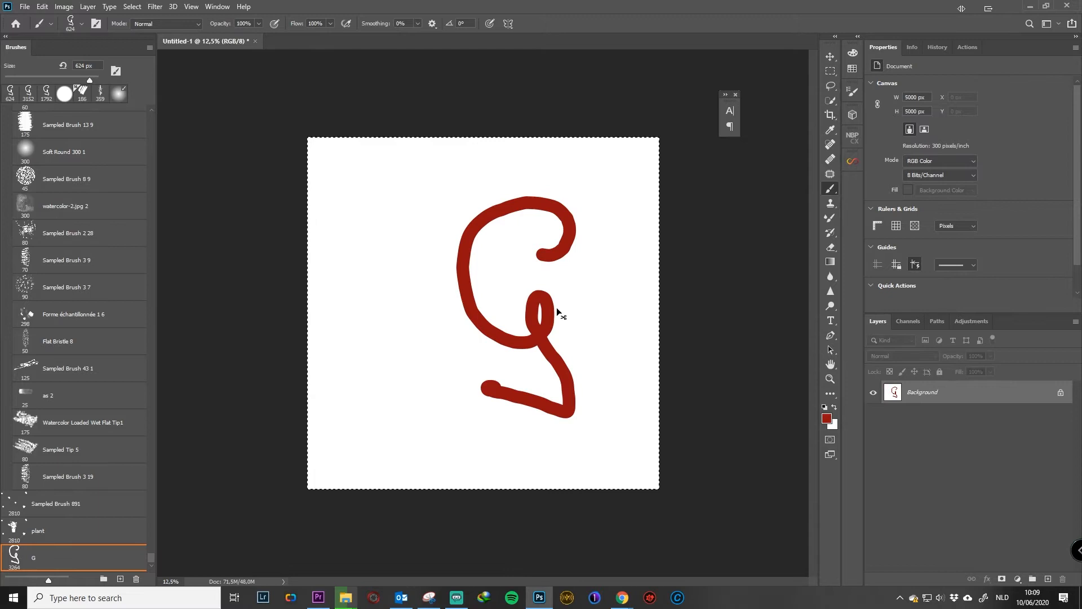
pyautogui.hotkey('ctrl', 'z')
pyautogui.hotkey('ctrl', 'z')
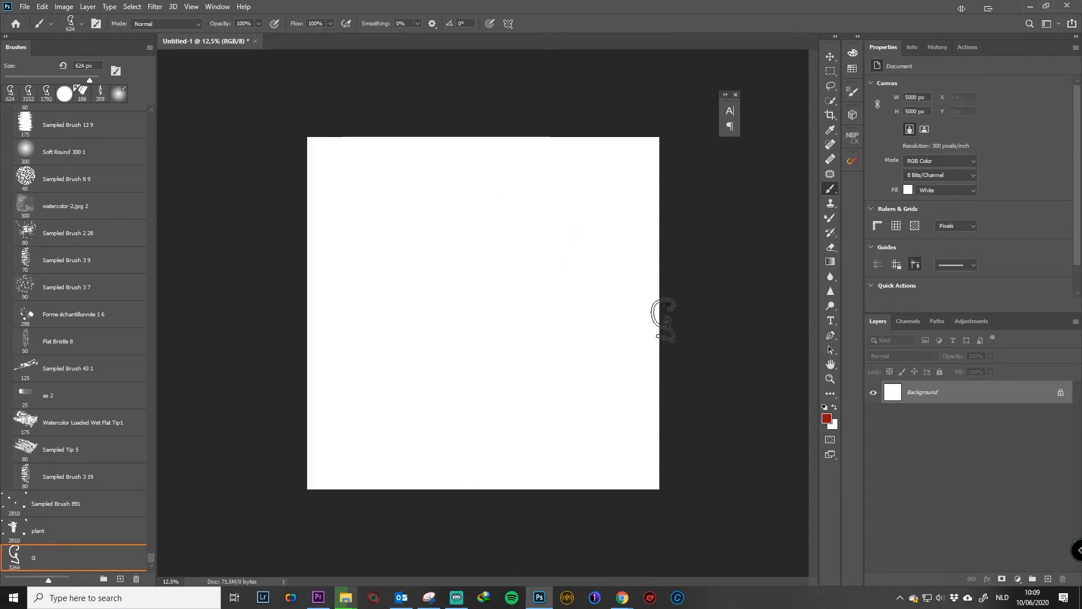
# Add a horizontal text layer with the photographer's business name in capitals in the upper middle of the canvas.
pyautogui.click(833, 318)
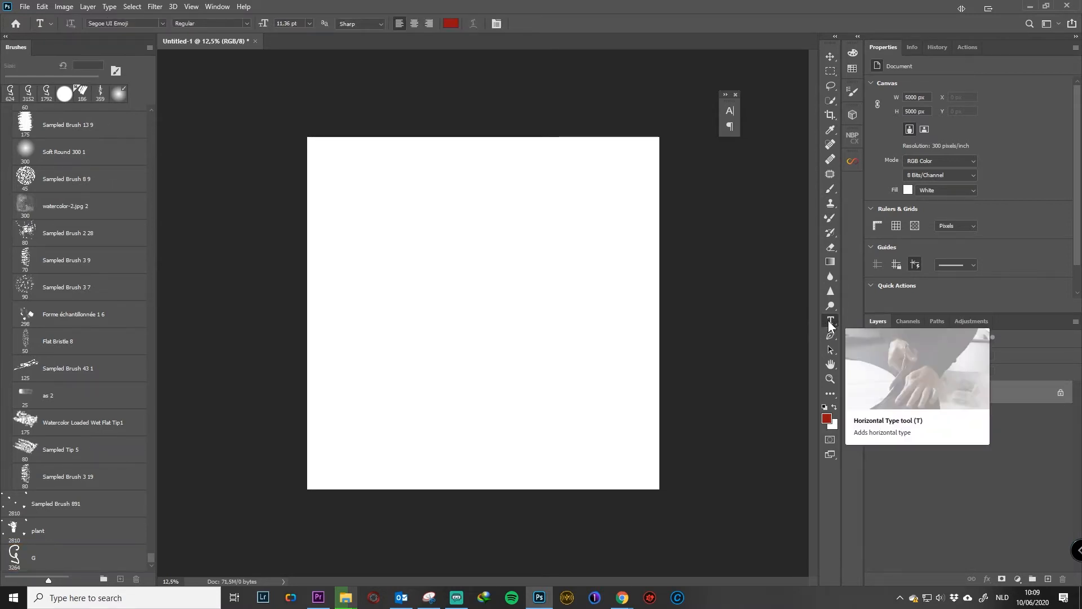
pyautogui.click(379, 264)
pyautogui.write('GUNTHER FRANS')
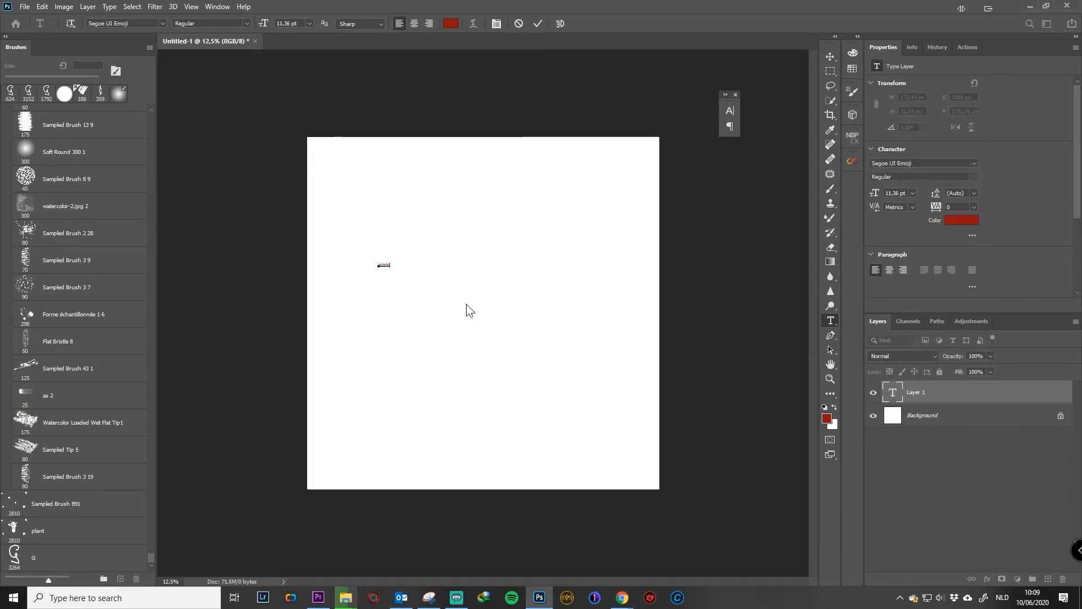
pyautogui.write(' PHOTOGRAPHY')
pyautogui.click(538, 23)
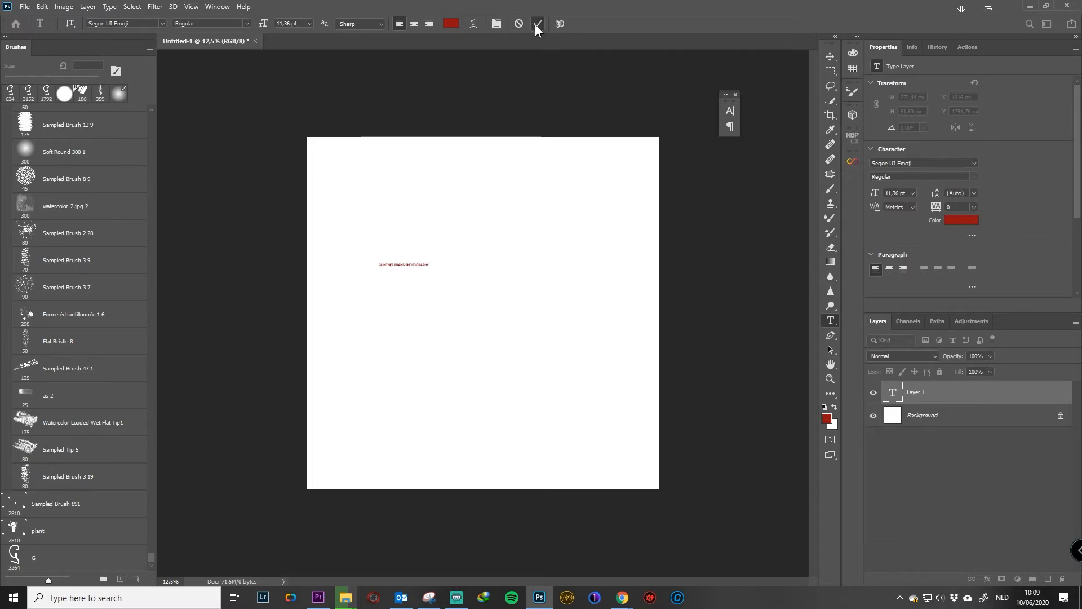
# Enlarge the business name text with Free Transform until it spans nearly the full canvas width.
pyautogui.hotkey('ctrl', 't')
pyautogui.moveTo(431, 261); pyautogui.dragTo(570, 235)
pyautogui.press('Return')
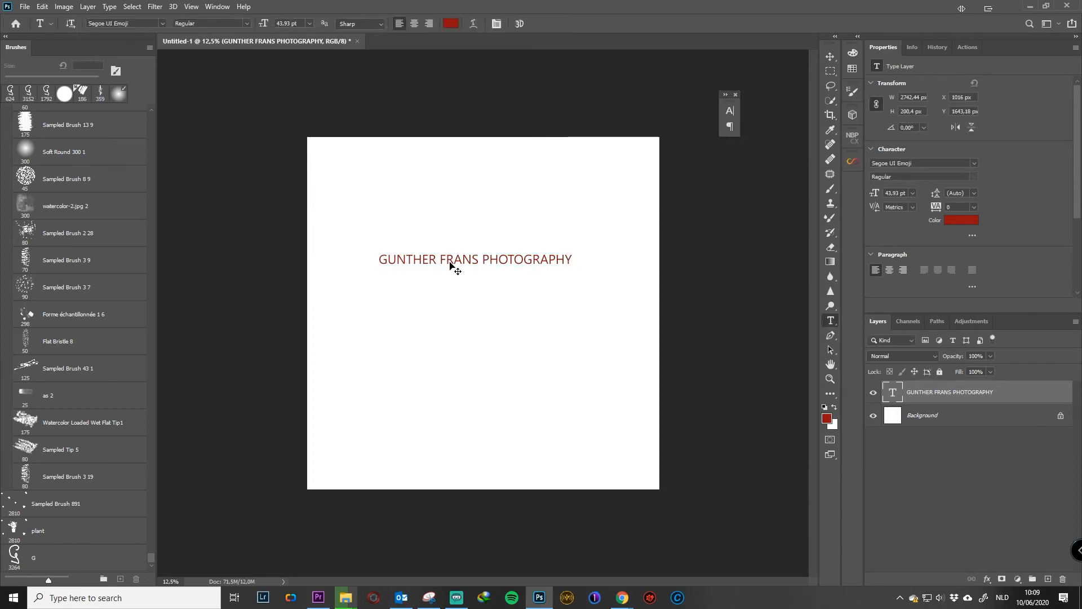
pyautogui.hotkey('ctrl', 't')
pyautogui.moveTo(383, 266); pyautogui.dragTo(321, 288)
pyautogui.moveTo(568, 273); pyautogui.dragTo(705, 310)
pyautogui.press('Return')
# Add a second text layer with the photographer's website address below the business name.
pyautogui.press('t')
pyautogui.click(433, 320)
pyautogui.write('www.gunth')
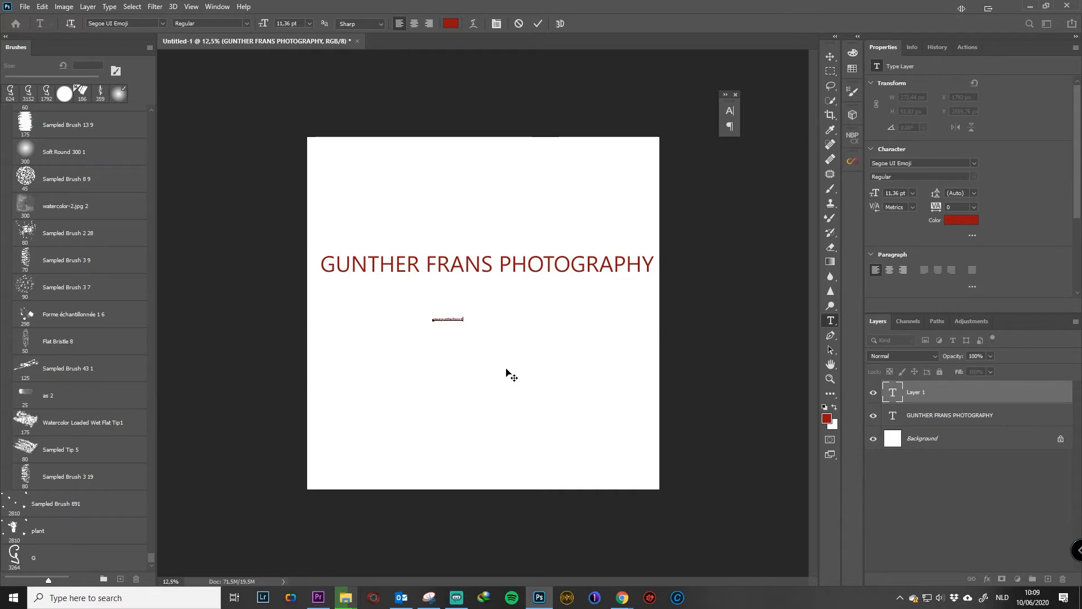
pyautogui.click(537, 24)
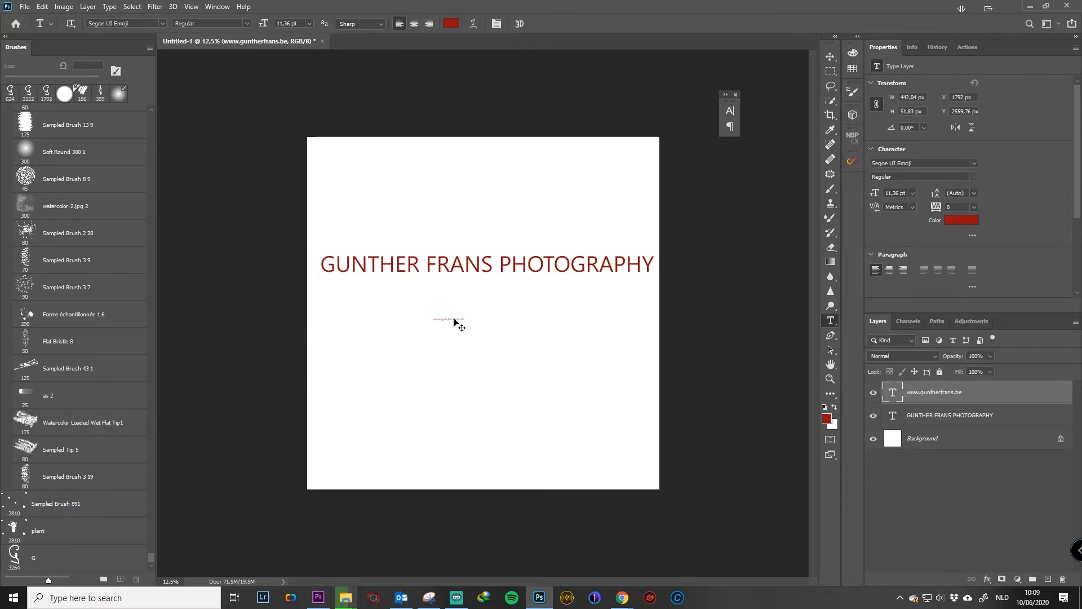
# Scale the website text up to about 58.87 pt and move it up to sit directly beneath the business name.
pyautogui.press('v')
pyautogui.hotkey('ctrl', 't')
pyautogui.moveTo(469, 320); pyautogui.dragTo(594, 310)
pyautogui.press('Return')
pyautogui.press('Up')
pyautogui.press('Up')
pyautogui.press('Up')
pyautogui.press('Up')
pyautogui.press('Up')
pyautogui.press('Up')
pyautogui.press('Up')
pyautogui.press('Up')
pyautogui.press('Up')
pyautogui.press('Up')
pyautogui.press('Up')
pyautogui.press('Up')
pyautogui.press('Up')
pyautogui.press('Up')
pyautogui.press('Up')
pyautogui.press('Up')
pyautogui.press('Up')
pyautogui.press('Up')
pyautogui.press('Up')
pyautogui.press('Up')
pyautogui.press('Up')
pyautogui.press('Up')
pyautogui.press('Up')
pyautogui.press('Up')
pyautogui.press('Up')
pyautogui.press('Up')
pyautogui.press('Up')
# Change the font of the website address text layer to Abys.
pyautogui.press('t')
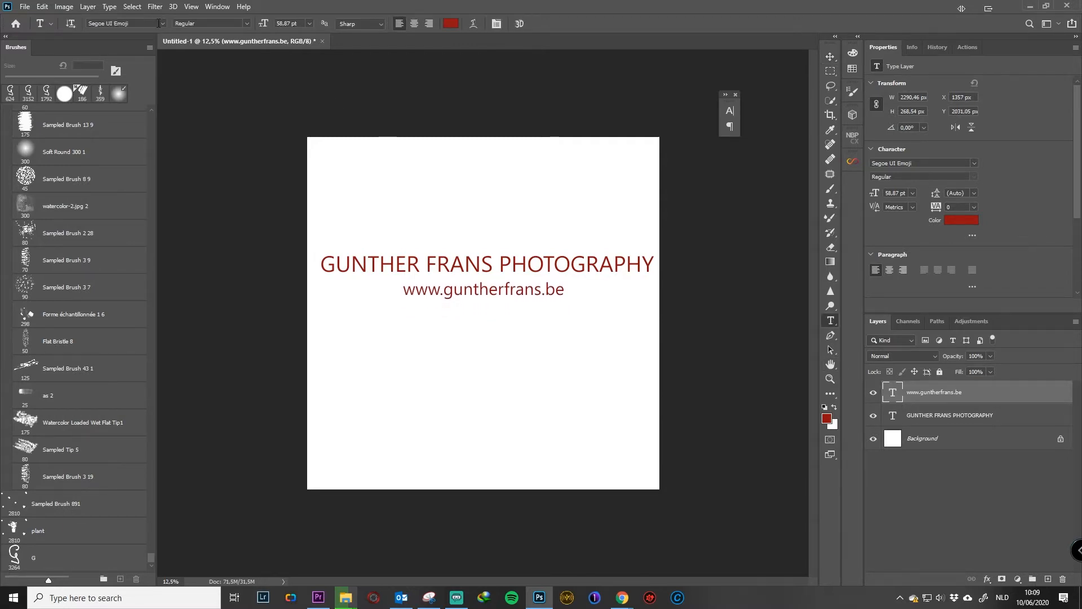
pyautogui.click(161, 23)
pyautogui.press('Down')
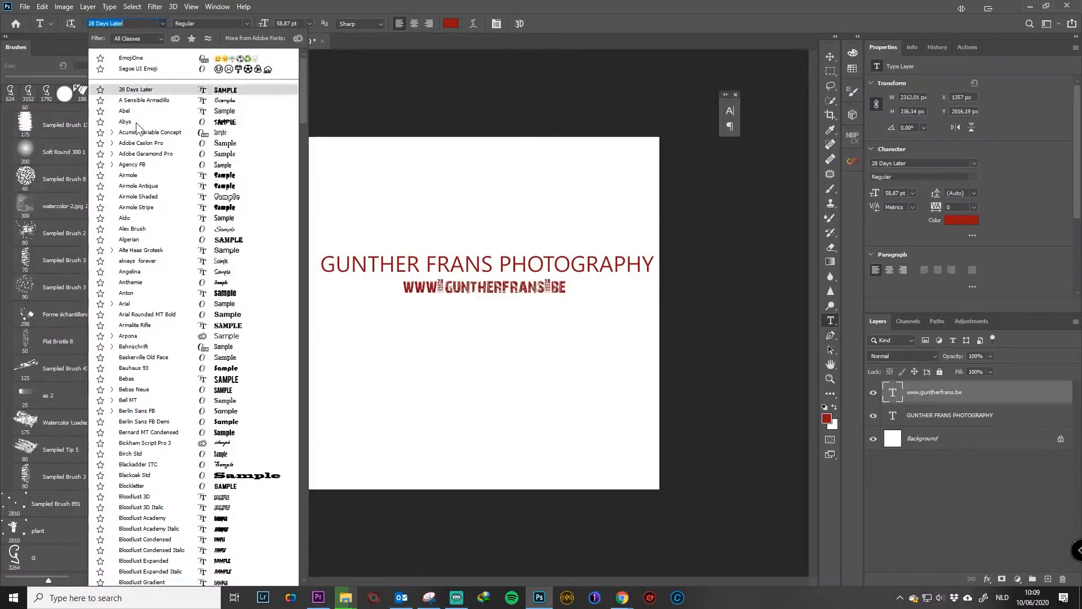
pyautogui.click(137, 123)
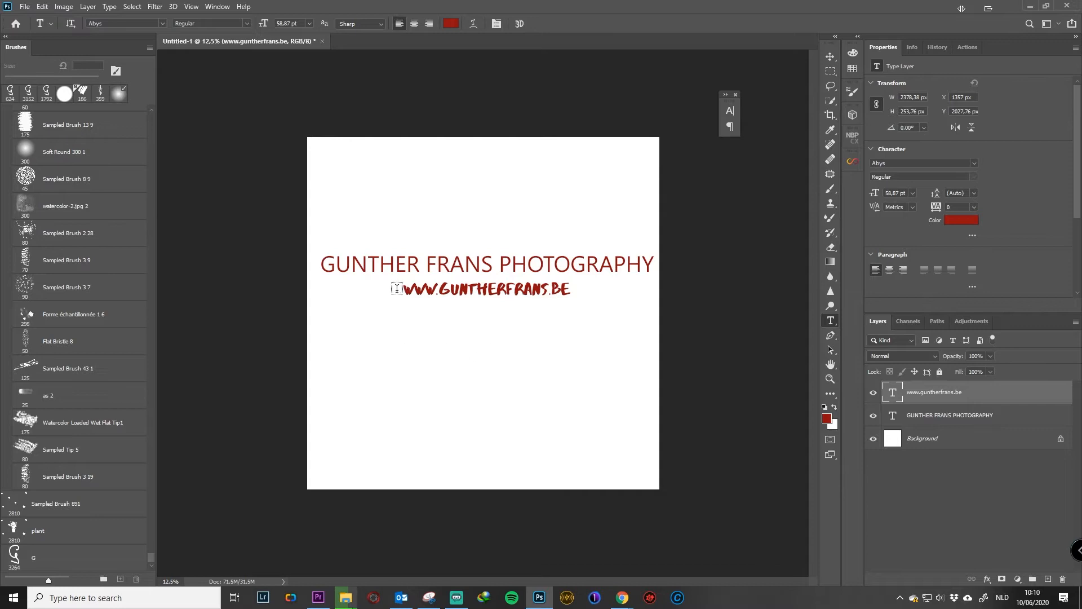
pyautogui.click(64, 6)
pyautogui.moveTo(78, 36)
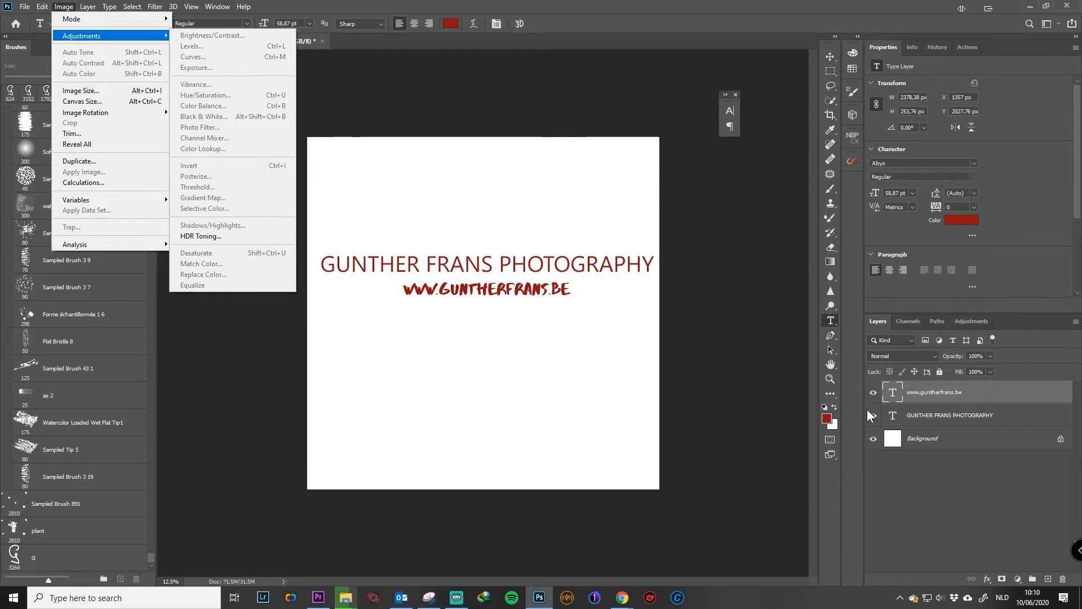
# Stamp all visible layers into a new layer above the website text layer and desaturate it.
pyautogui.click(921, 397)
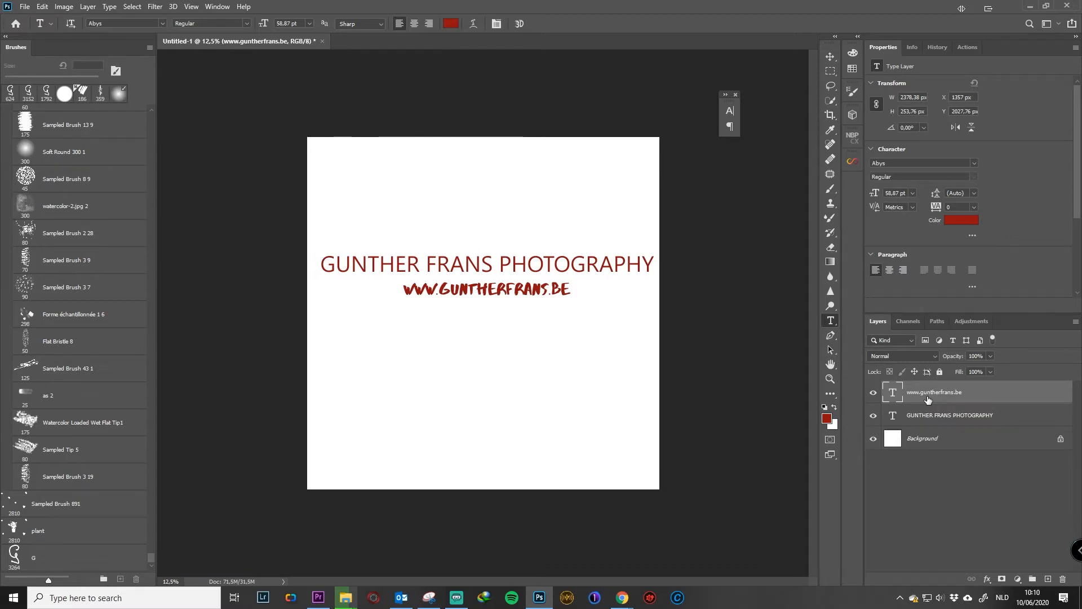
pyautogui.hotkey('ctrl', 'shift', 'alt', 'n')
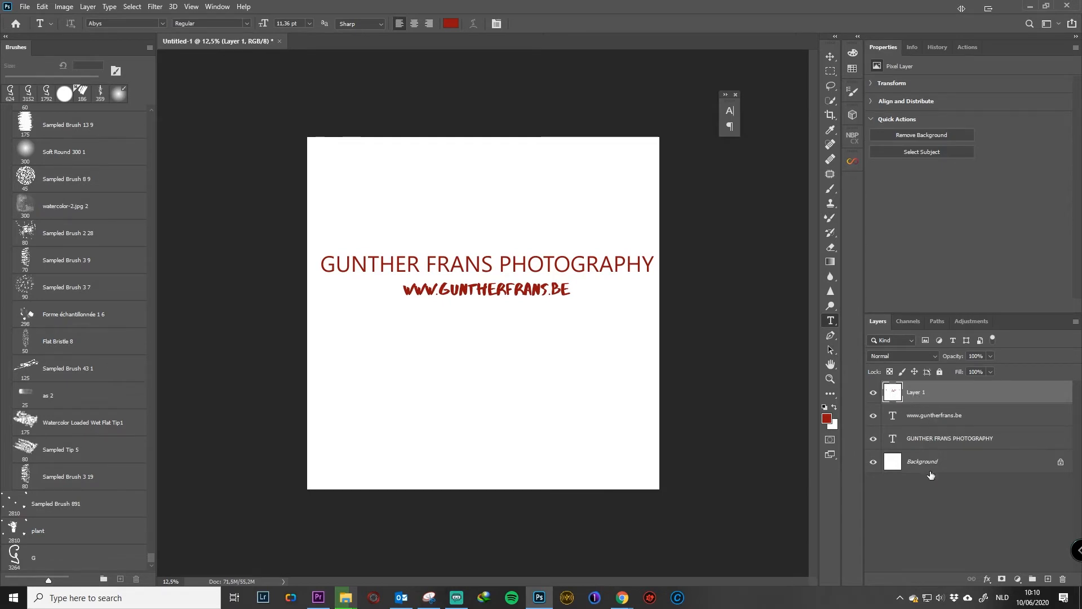
pyautogui.click(64, 7)
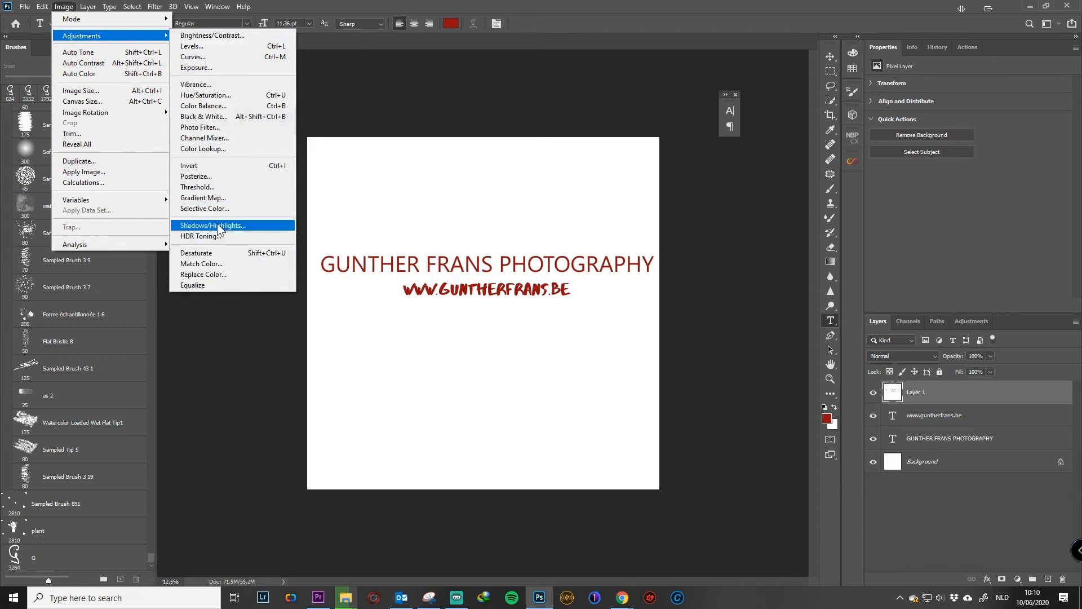
pyautogui.click(221, 254)
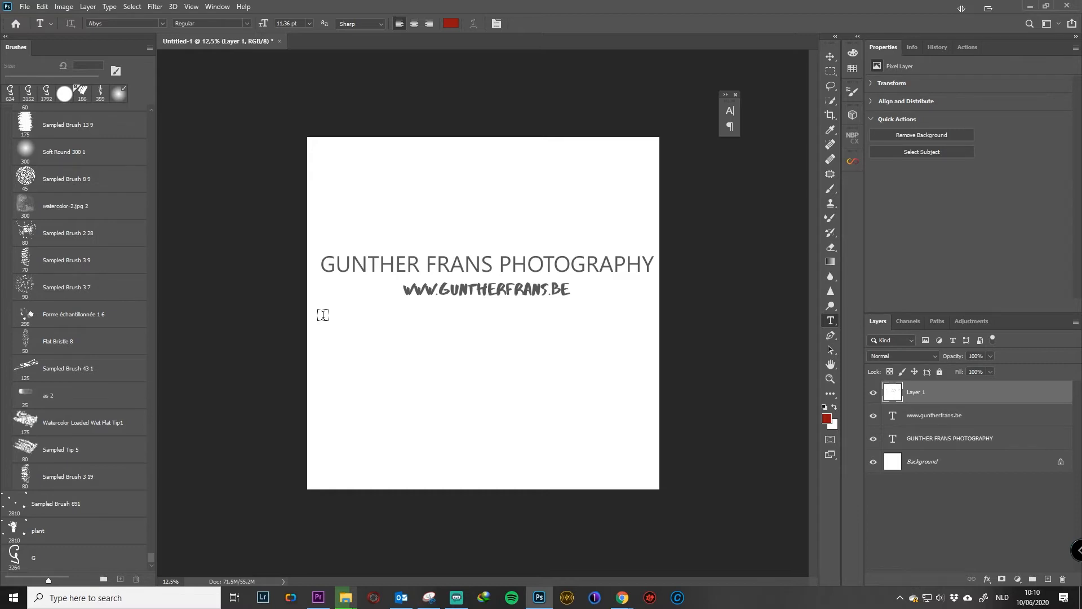
# Apply Levels to the merged logo layer with the black input level at about 123 to turn the text black.
pyautogui.click(65, 7)
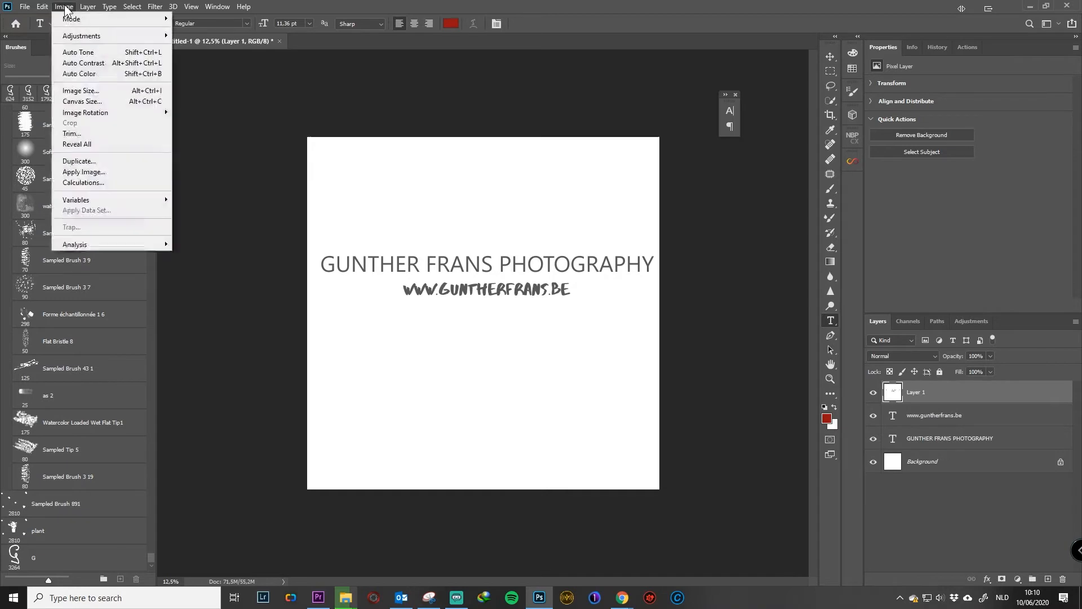
pyautogui.moveTo(85, 36)
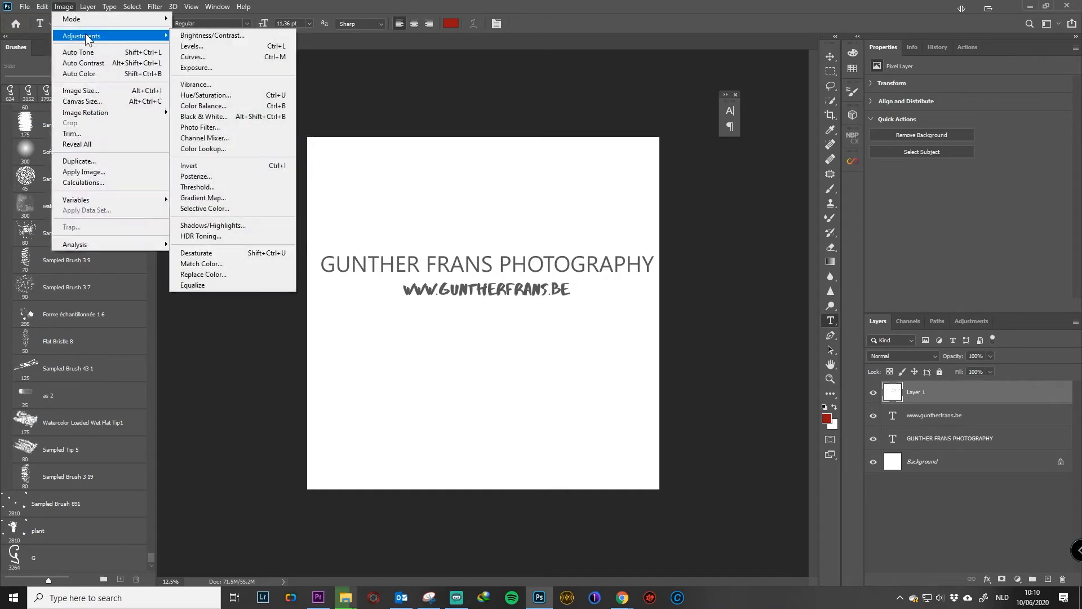
pyautogui.click(194, 46)
pyautogui.moveTo(628, 262); pyautogui.dragTo(696, 267)
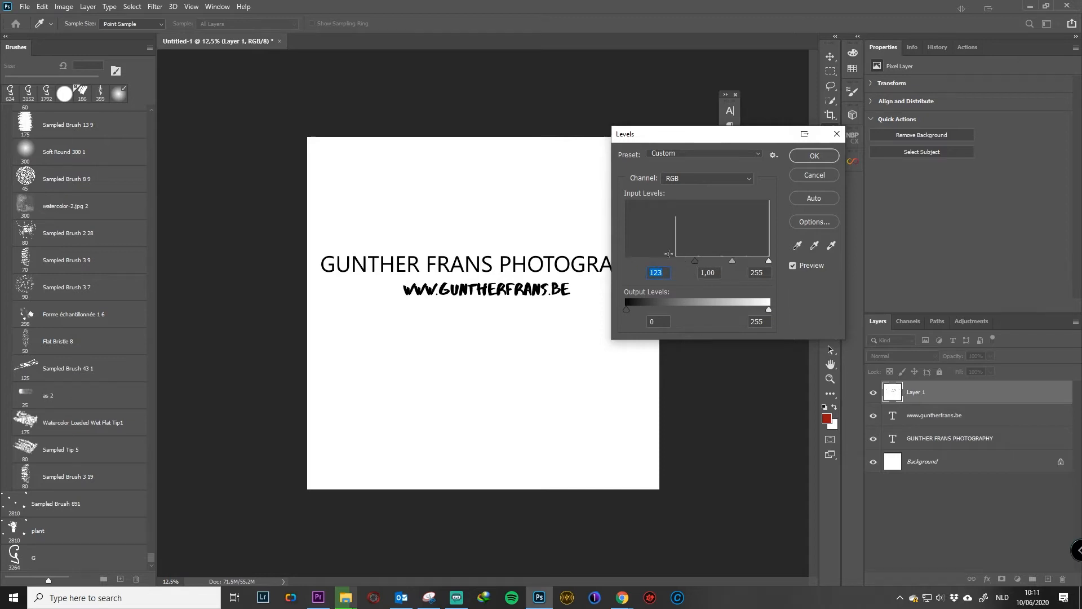
pyautogui.click(815, 156)
pyautogui.press('t')
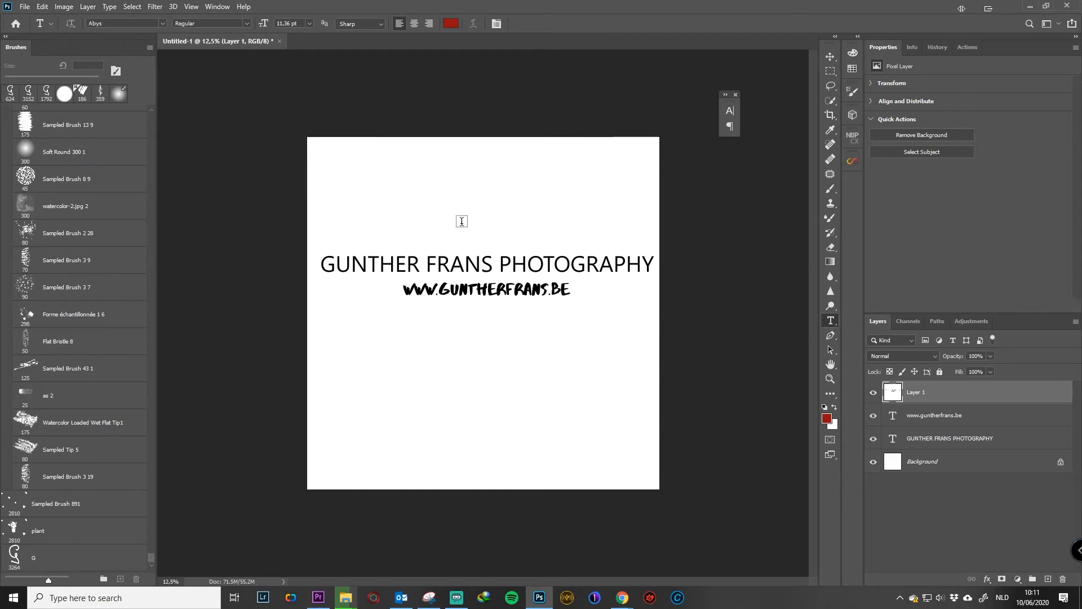
# Define the black text logo as a brush preset named GFPhotographywebsite.
pyautogui.click(51, 6)
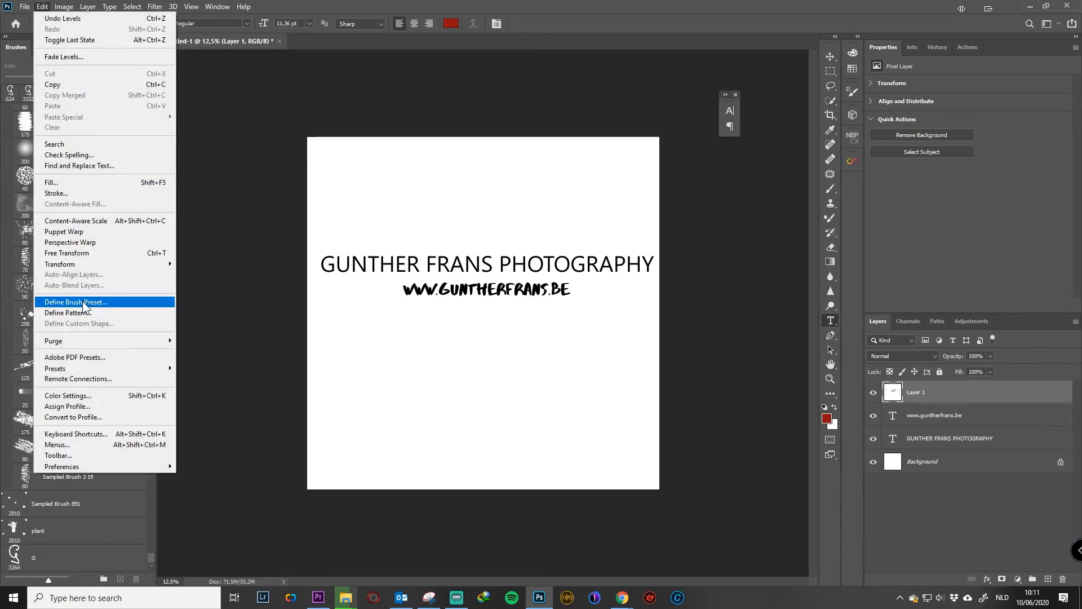
pyautogui.click(84, 304)
pyautogui.write('Gu')
pyautogui.write('Photographywebs')
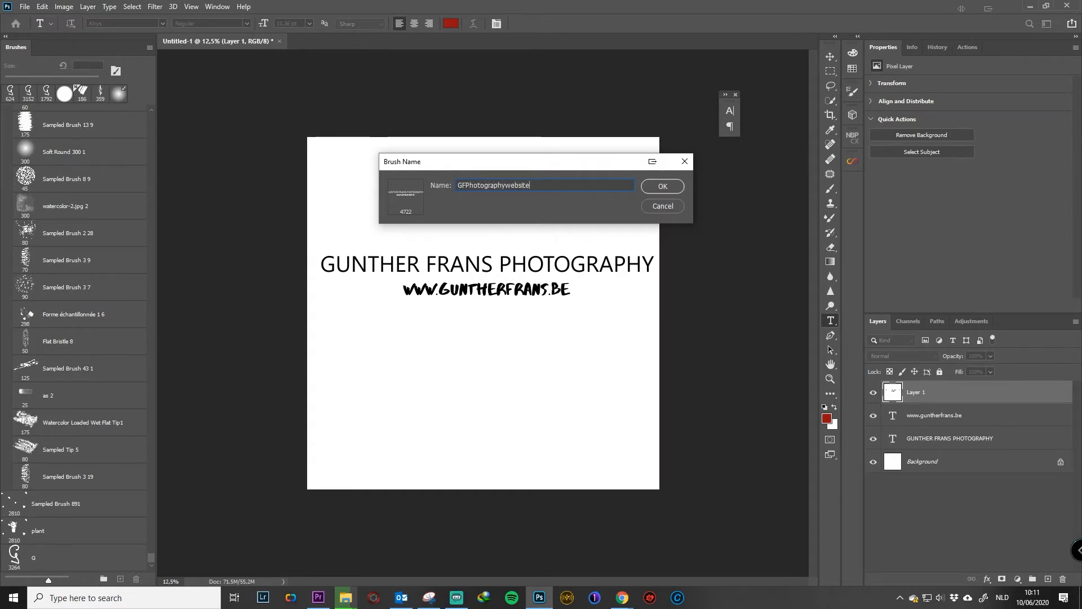
pyautogui.write('ite')
pyautogui.press('Return')
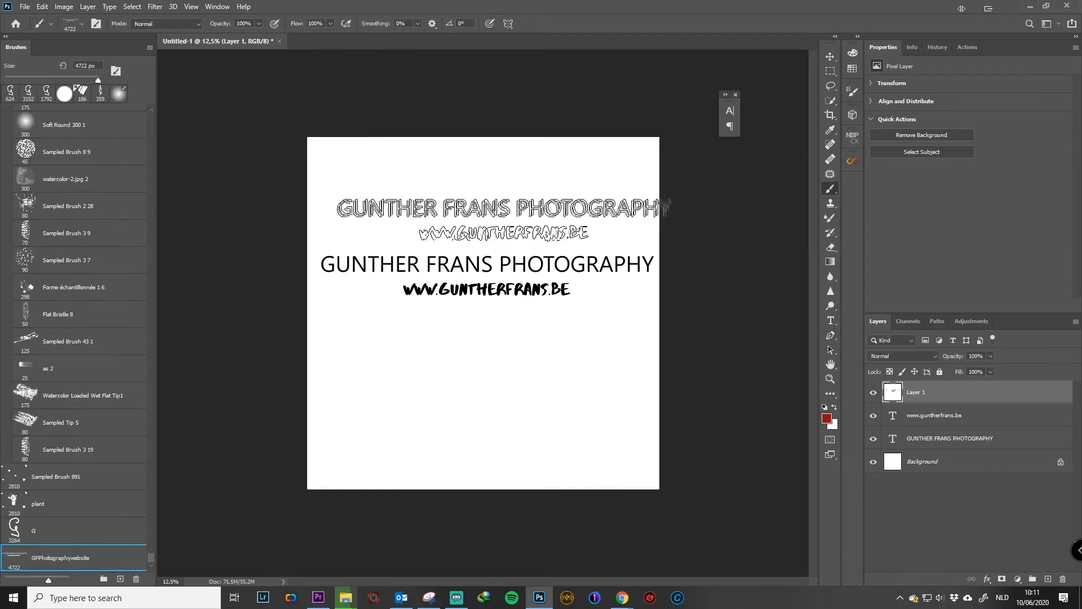
# Shrink the new logo brush to 2866 px and stamp it in red six times around the canvas.
pyautogui.keyDown('alt'); pyautogui.moveTo(485, 378); pyautogui.dragTo(423, 383); pyautogui.keyUp('alt')
pyautogui.click(460, 405)
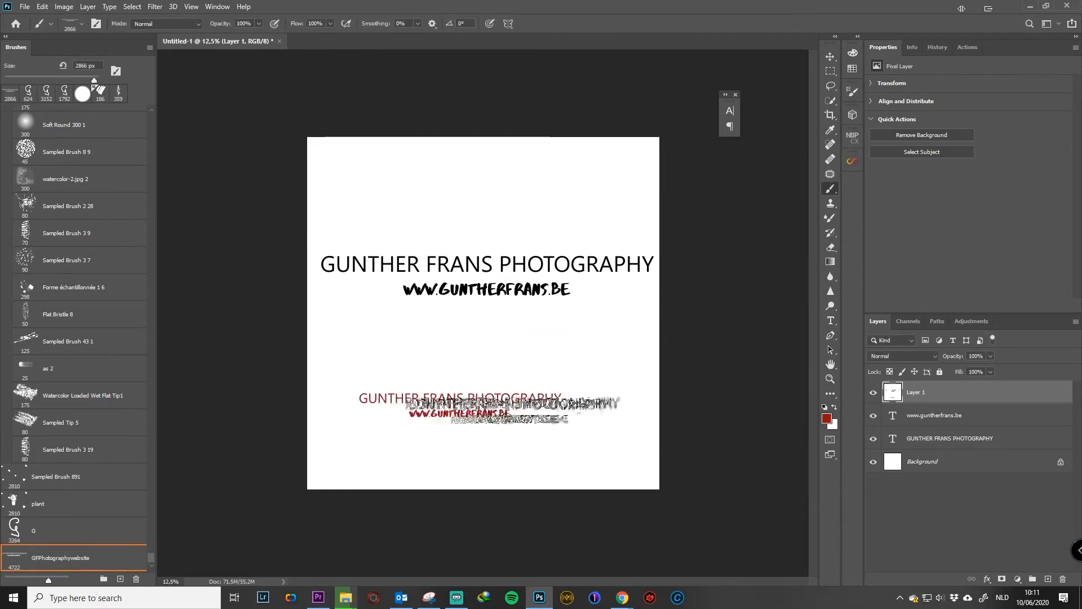
pyautogui.click(502, 357)
pyautogui.click(498, 186)
pyautogui.click(432, 232)
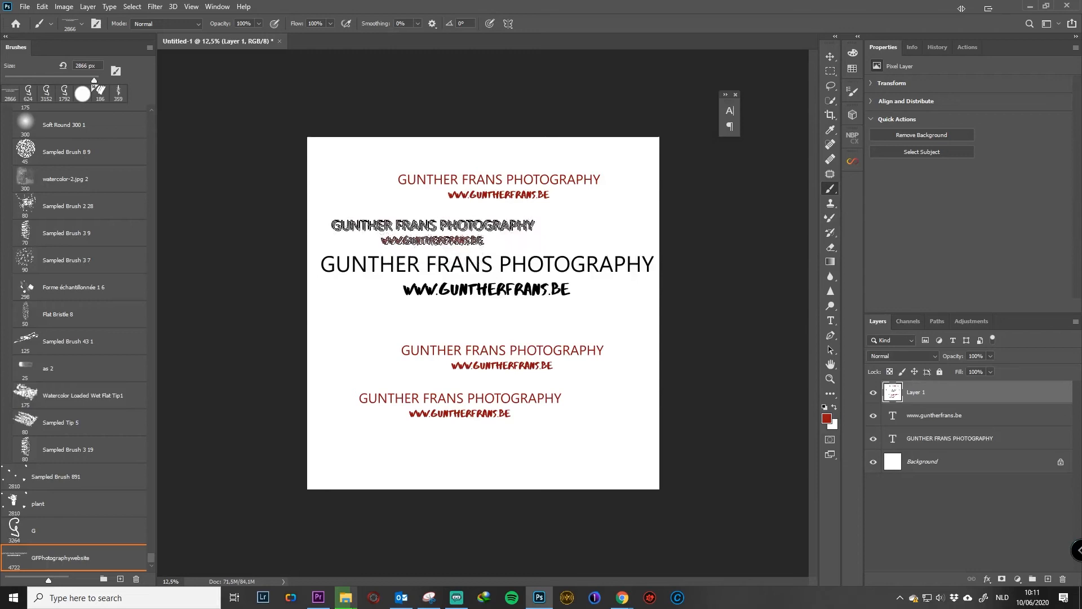
pyautogui.click(536, 463)
pyautogui.click(459, 320)
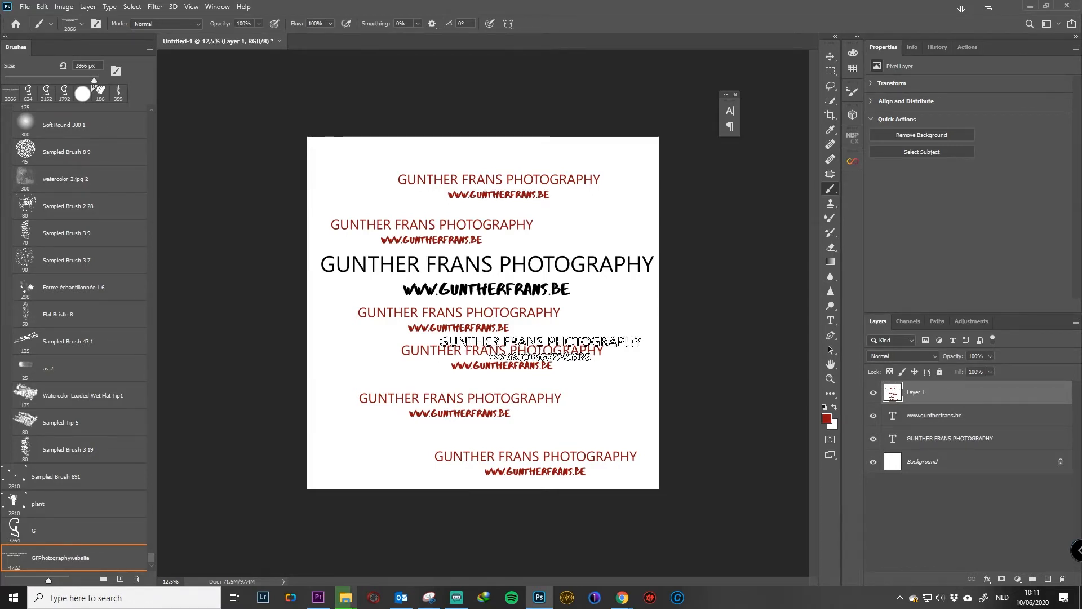
# Undo the brush stamps and the logo layers back to the blank white background.
pyautogui.hotkey('ctrl', 'z')
pyautogui.hotkey('ctrl', 'z')
pyautogui.hotkey('ctrl', 'z')
pyautogui.hotkey('ctrl', 'z')
pyautogui.hotkey('ctrl', 'z')
pyautogui.hotkey('ctrl', 'z')
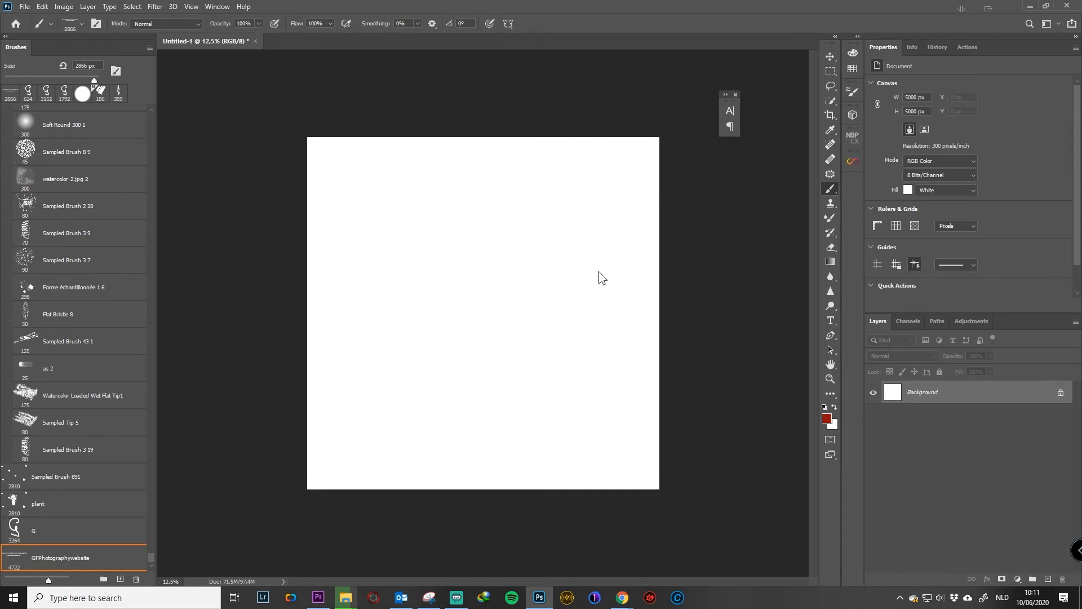
# Open the red 2m distance sign PNG and desaturate it.
pyautogui.hotkey('ctrl', 'o')
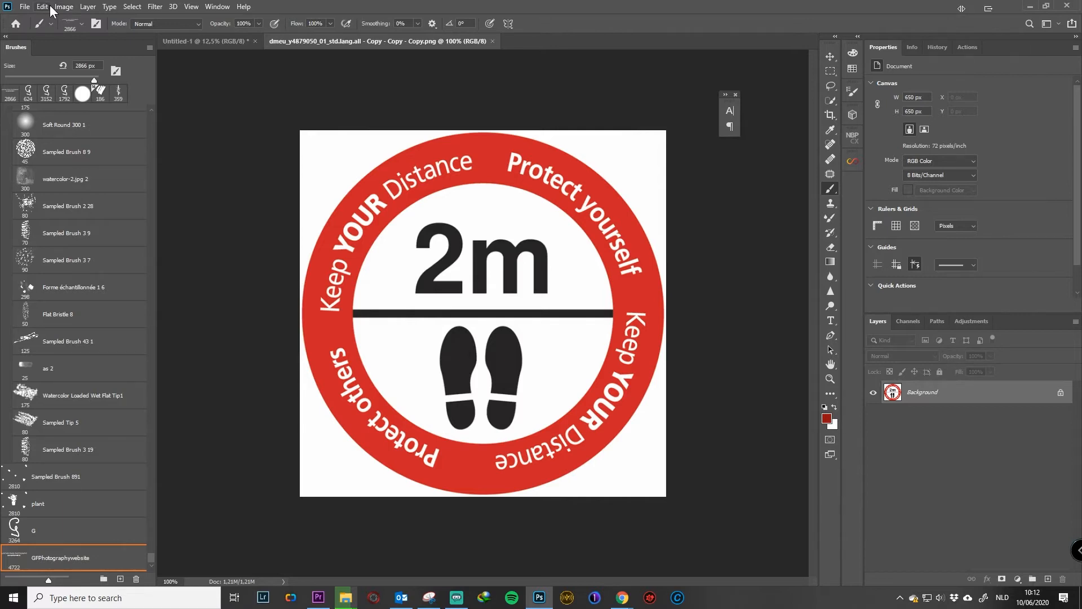
pyautogui.click(69, 7)
pyautogui.moveTo(77, 36)
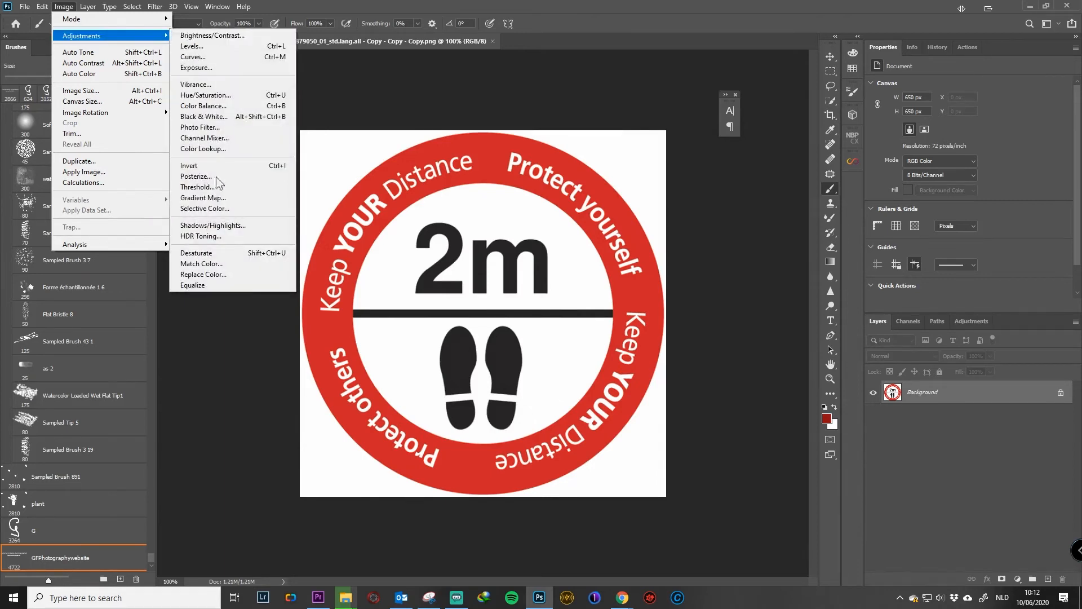
pyautogui.click(212, 252)
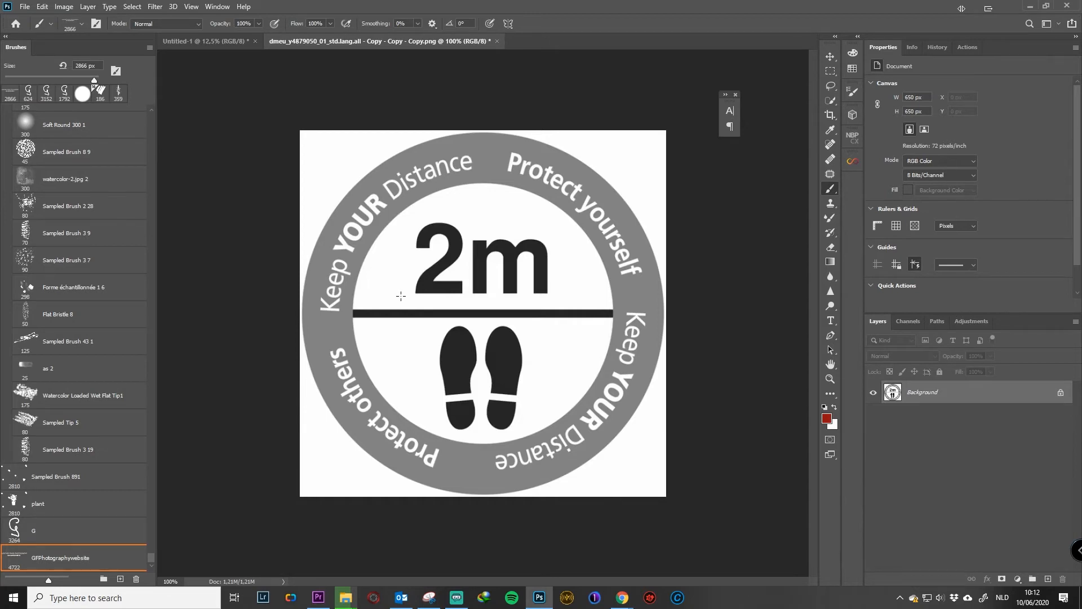
# Apply Levels to the distance sign with the black input level at 175 to make the grey ring black.
pyautogui.click(63, 6)
pyautogui.moveTo(81, 36)
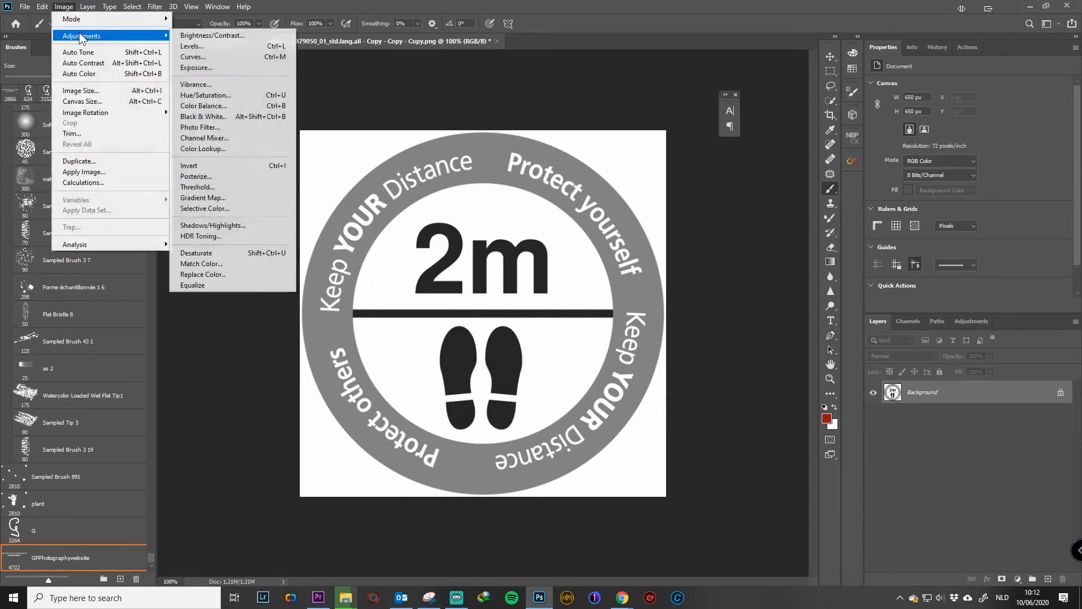
pyautogui.click(217, 48)
pyautogui.moveTo(626, 261); pyautogui.dragTo(725, 262)
pyautogui.click(797, 158)
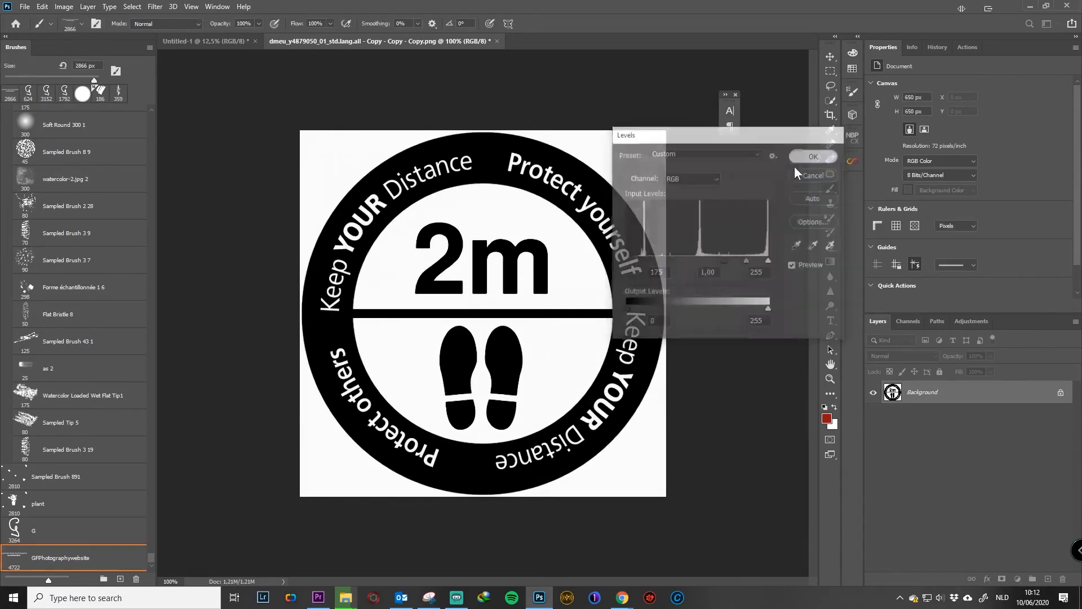
pyautogui.press('b')
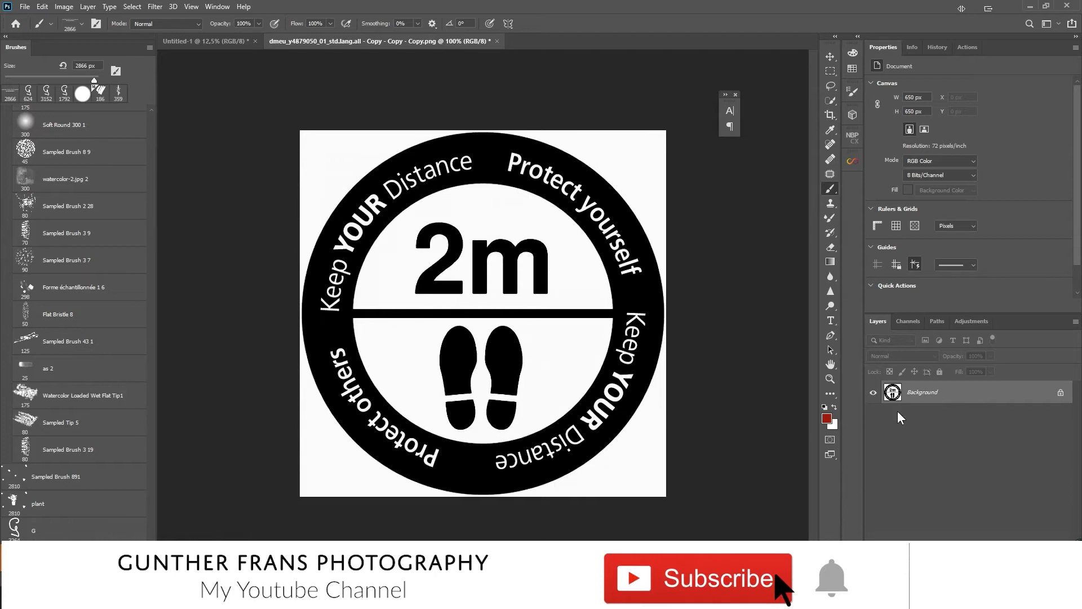
# Define the black-and-white distance sign as a brush preset named Socialdistancing.
pyautogui.click(43, 6)
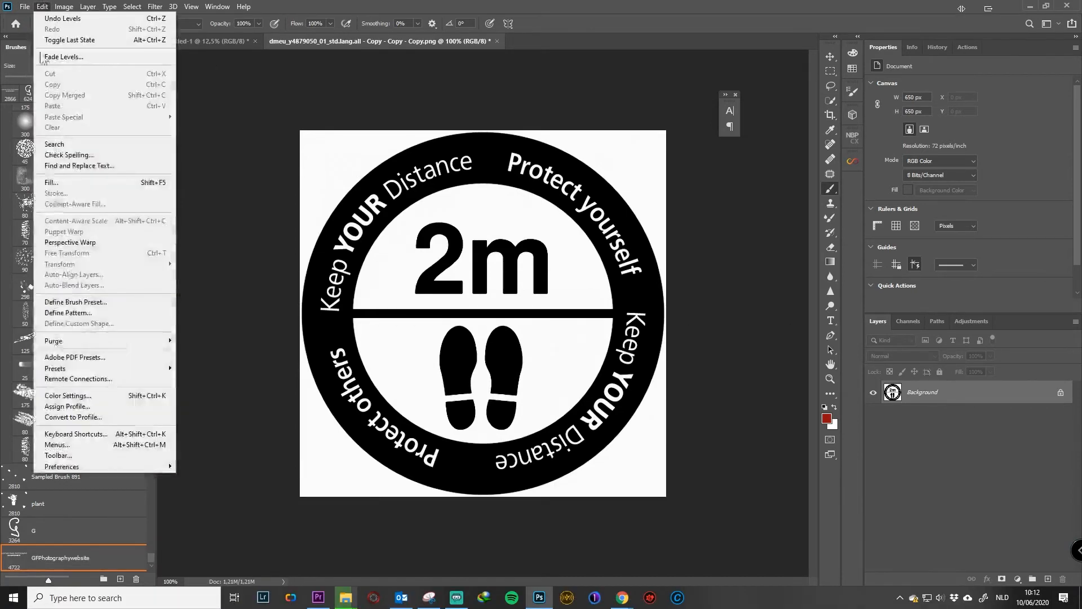
pyautogui.click(109, 302)
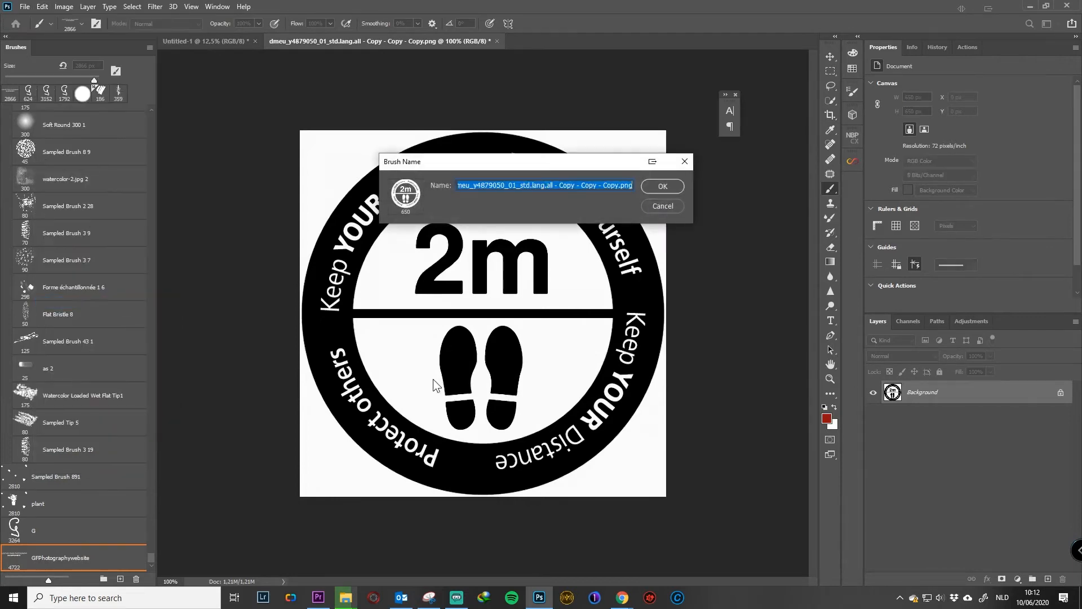
pyautogui.write('Soc')
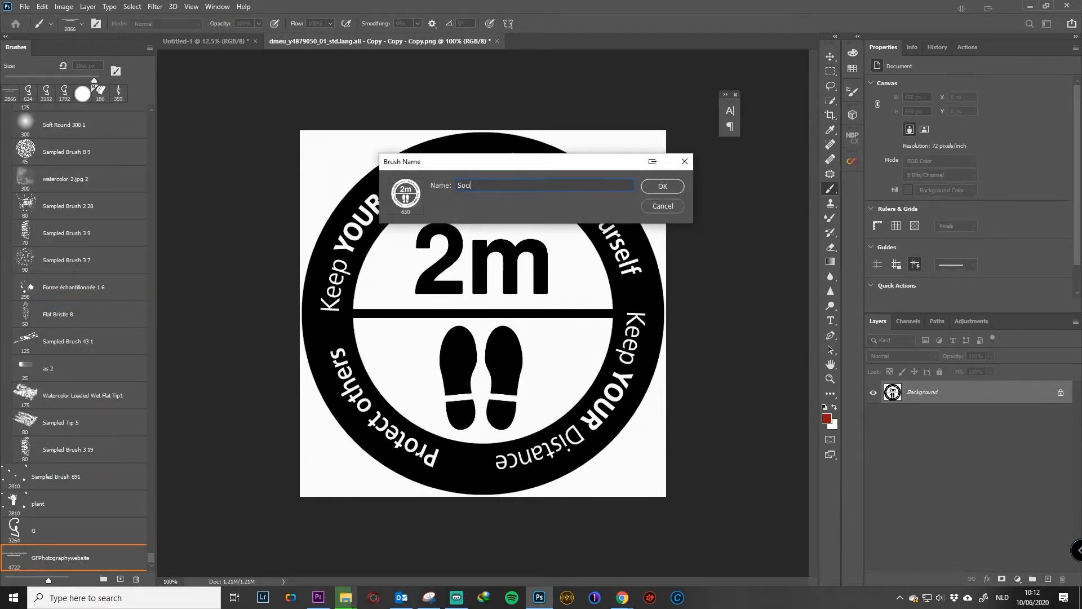
pyautogui.write('ial distancing')
pyautogui.press('Return')
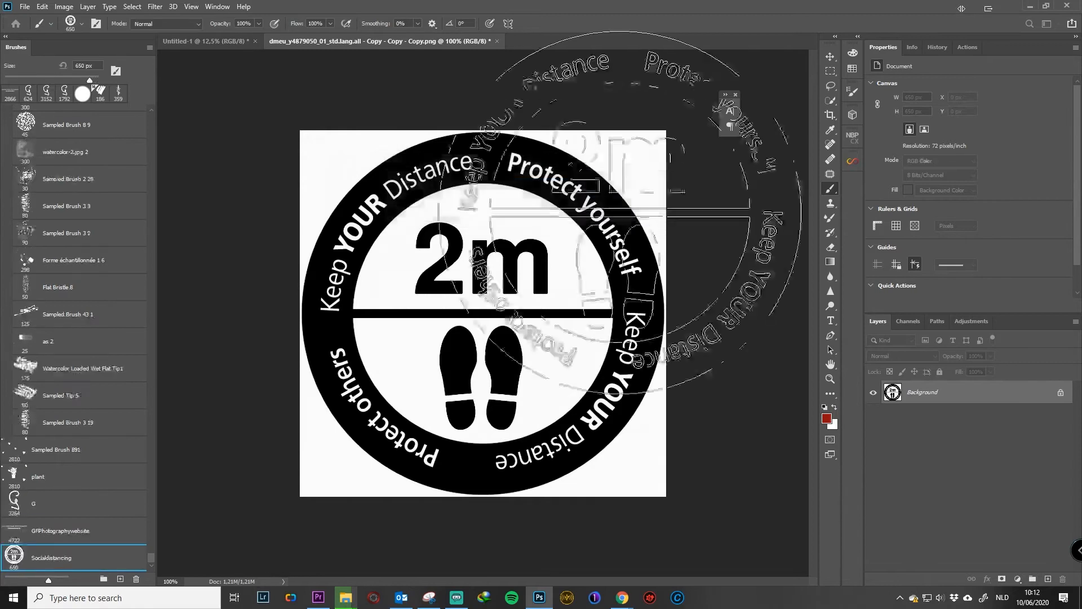
# Switch to the blank Untitled-1 document and stamp the sign brush twice in red at 650 px.
pyautogui.click(215, 45)
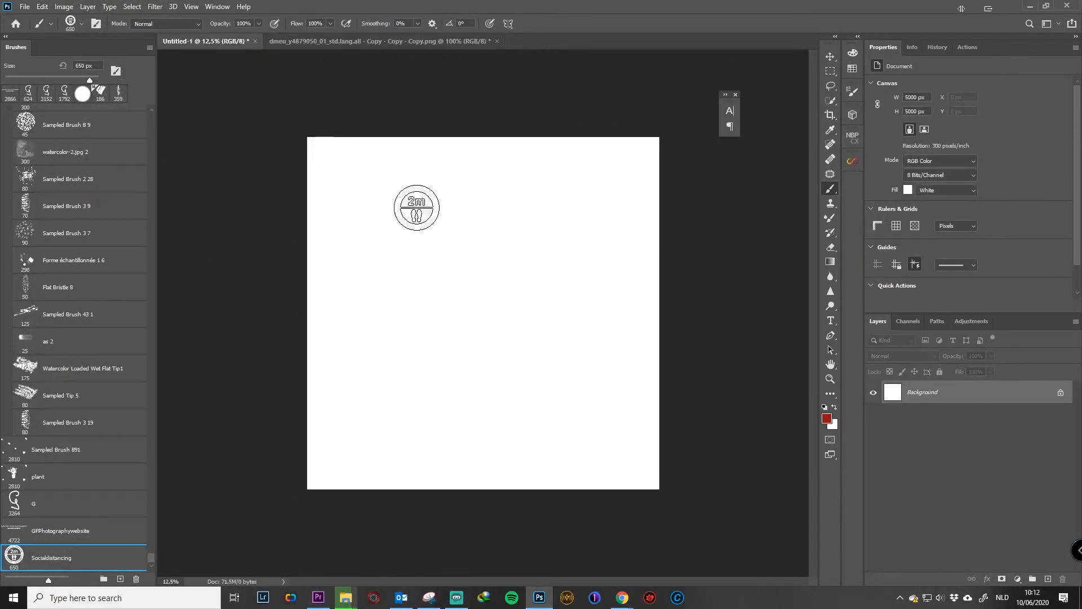
pyautogui.click(441, 269)
pyautogui.click(535, 360)
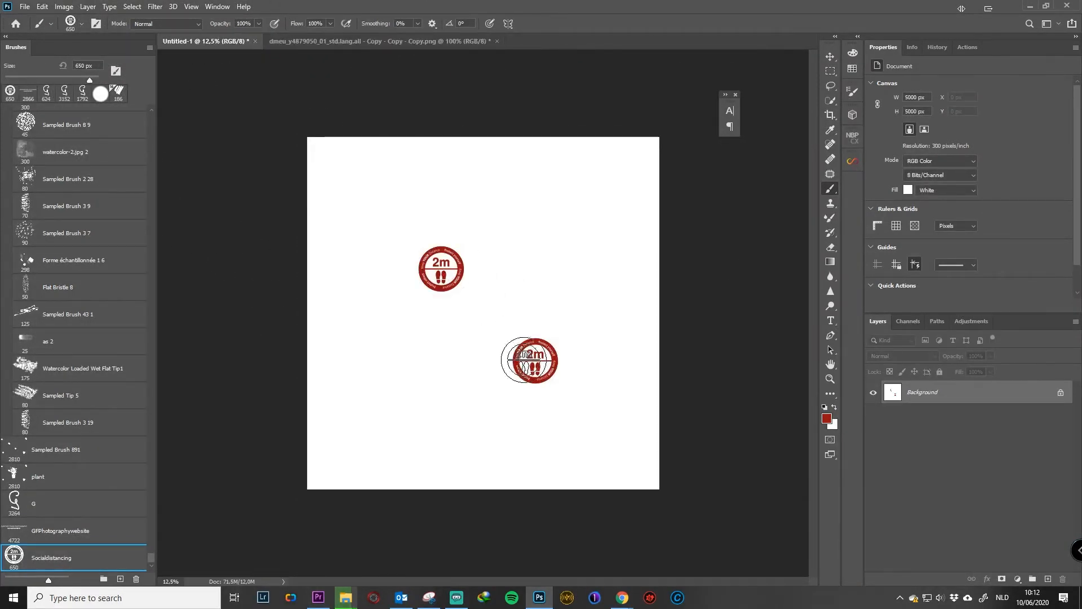
# Change the foreground color to green and stamp four signs around the canvas at 650, 1834, 938 and 138 px.
pyautogui.click(827, 418)
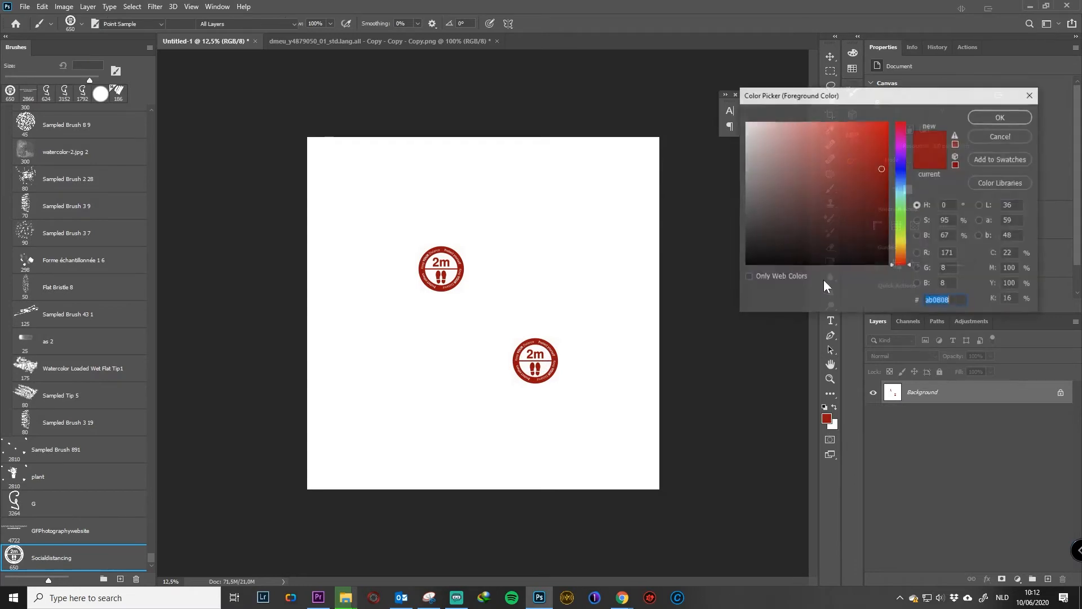
pyautogui.click(900, 218)
pyautogui.click(998, 116)
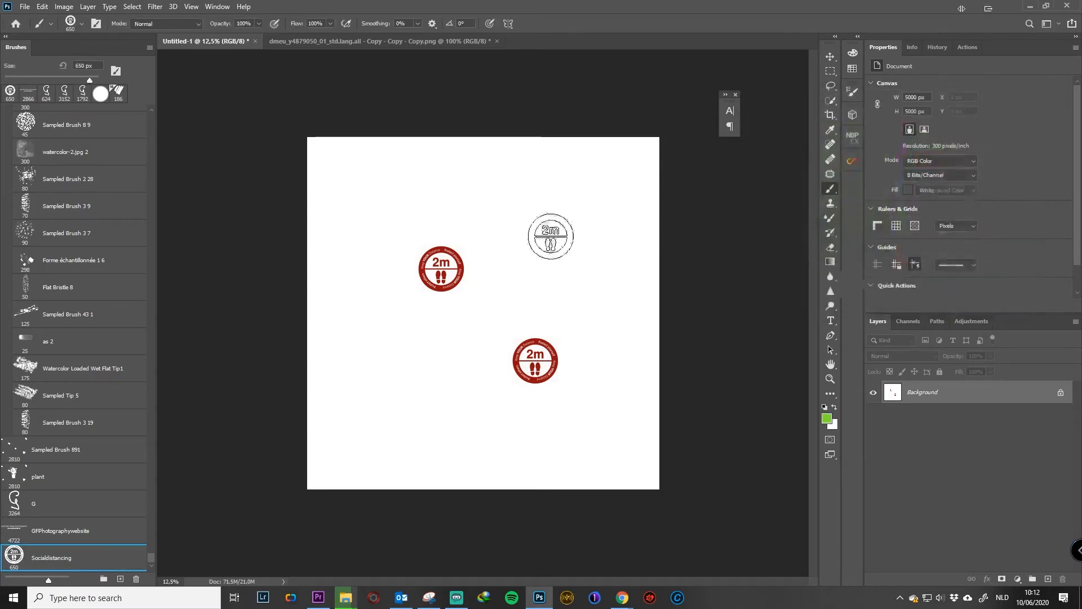
pyautogui.click(528, 249)
pyautogui.click(419, 376)
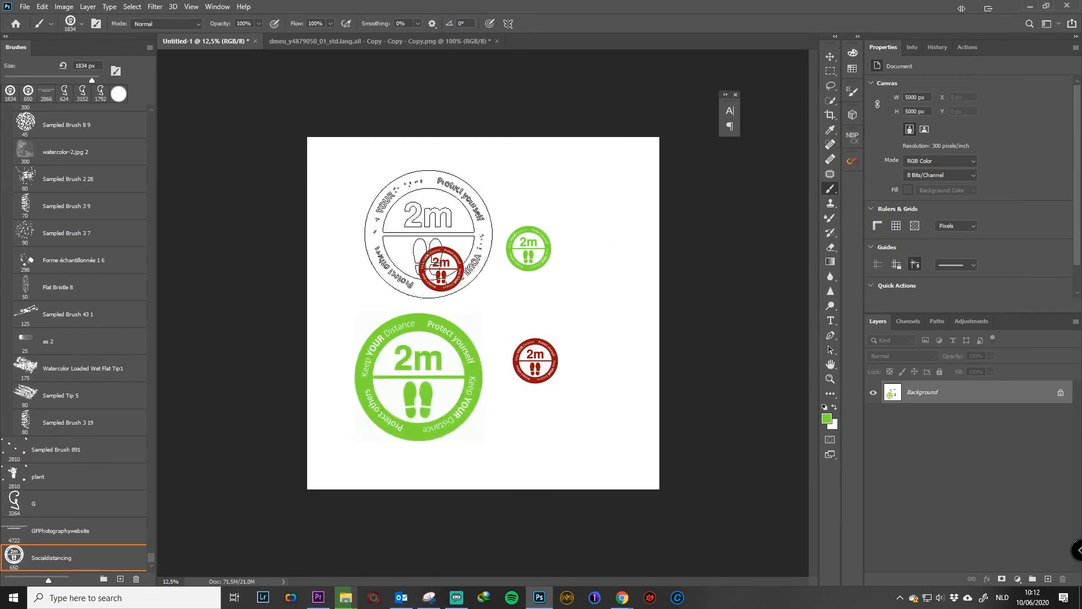
pyautogui.click(366, 198)
pyautogui.click(592, 329)
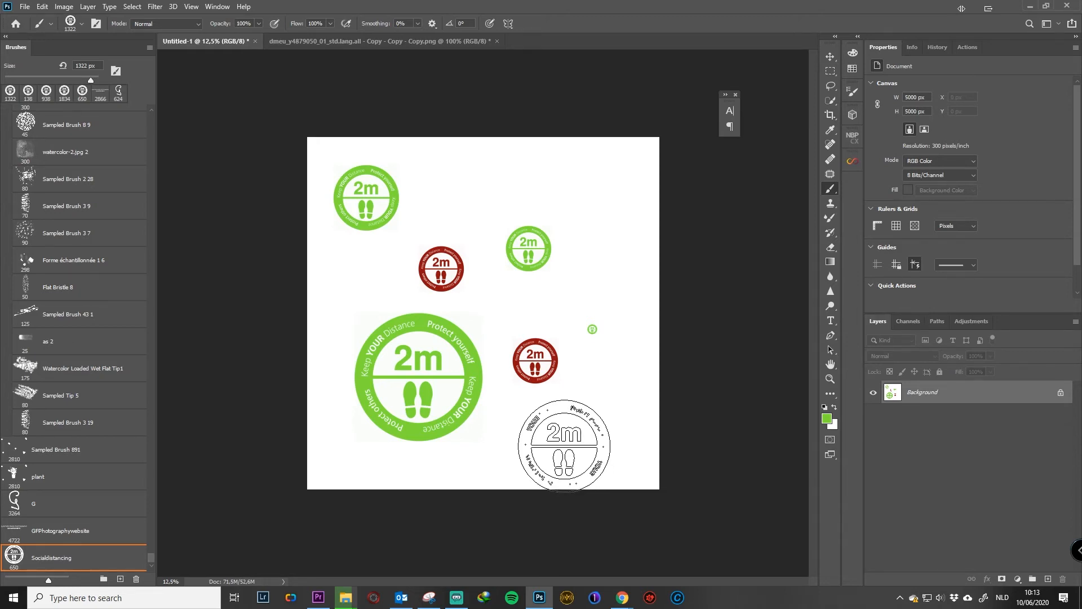
# Show the Brush Settings beside the stamps and enable Shape Dynamics with a Size Jitter of 58%.
pyautogui.click(217, 7)
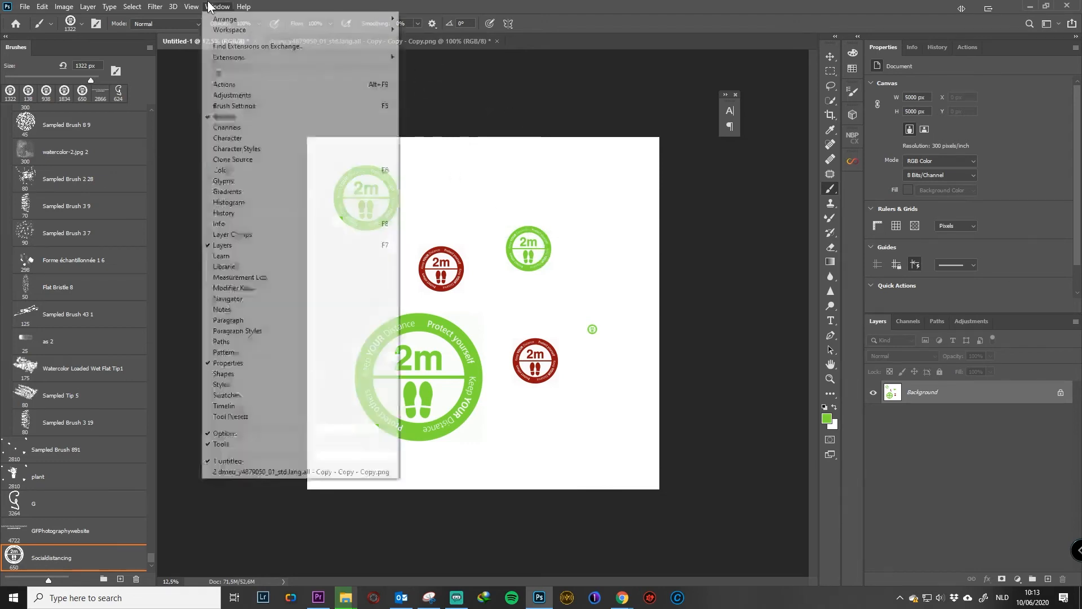
pyautogui.click(241, 106)
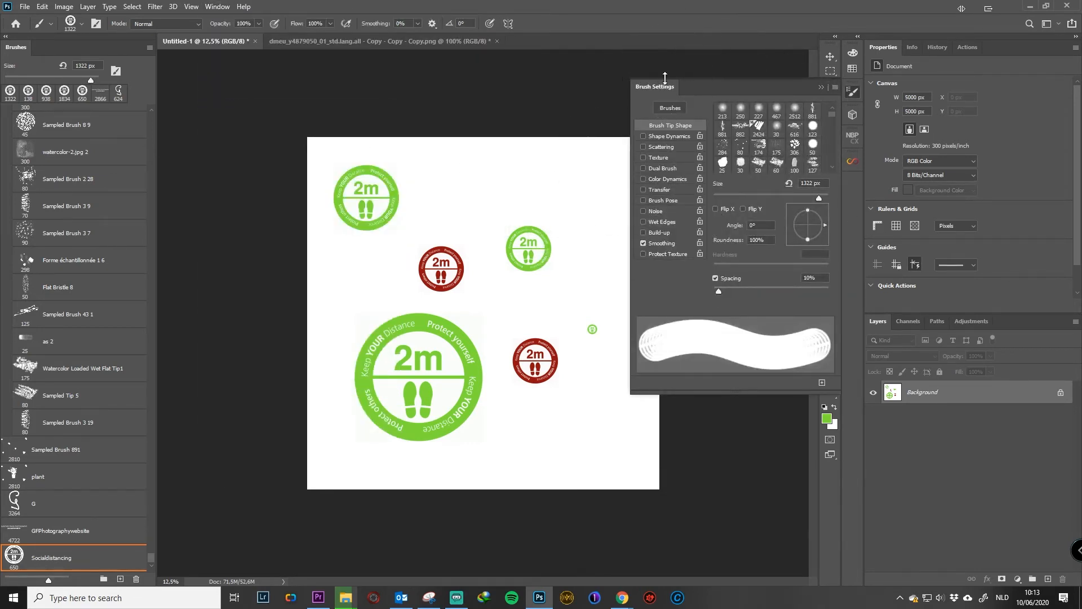
pyautogui.moveTo(659, 85); pyautogui.dragTo(596, 64)
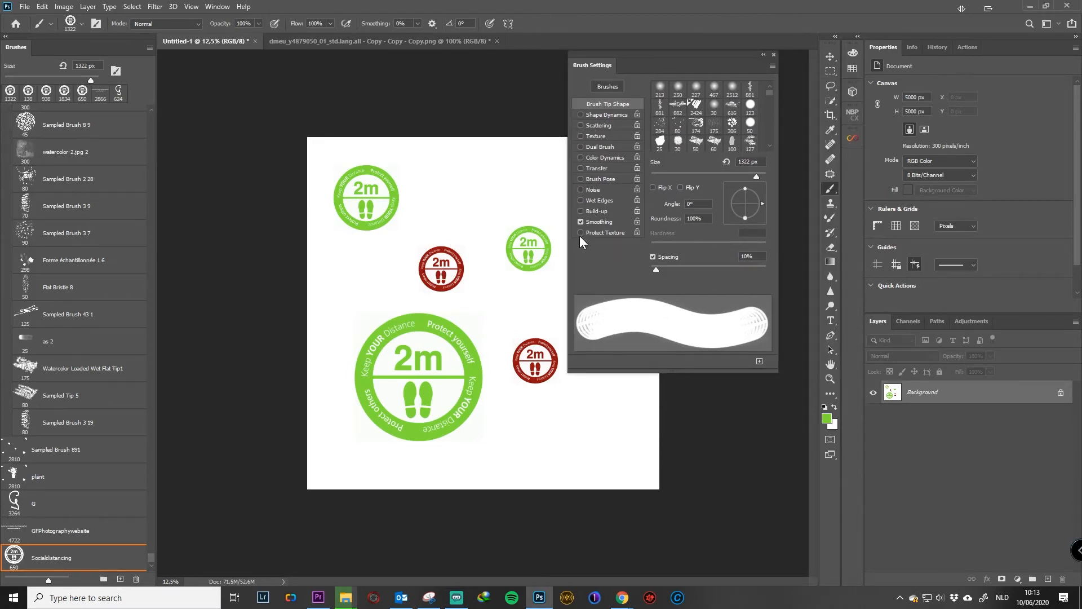
pyautogui.click(599, 116)
pyautogui.click(654, 97)
pyautogui.moveTo(654, 97)
pyautogui.mouseDown()
pyautogui.moveTo(773, 106)
pyautogui.moveTo(718, 101)
pyautogui.mouseUp()
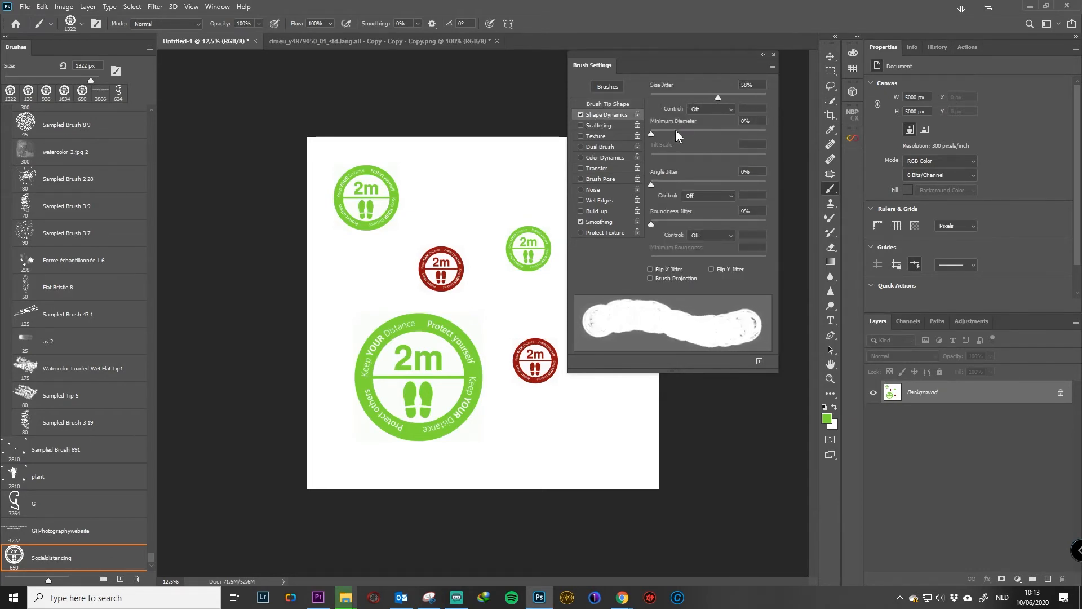
# Set the sign brush's Minimum Diameter to 62% and enable Scattering with a Scatter of 1000%.
pyautogui.moveTo(652, 134)
pyautogui.mouseDown()
pyautogui.moveTo(752, 135)
pyautogui.moveTo(722, 134)
pyautogui.mouseUp()
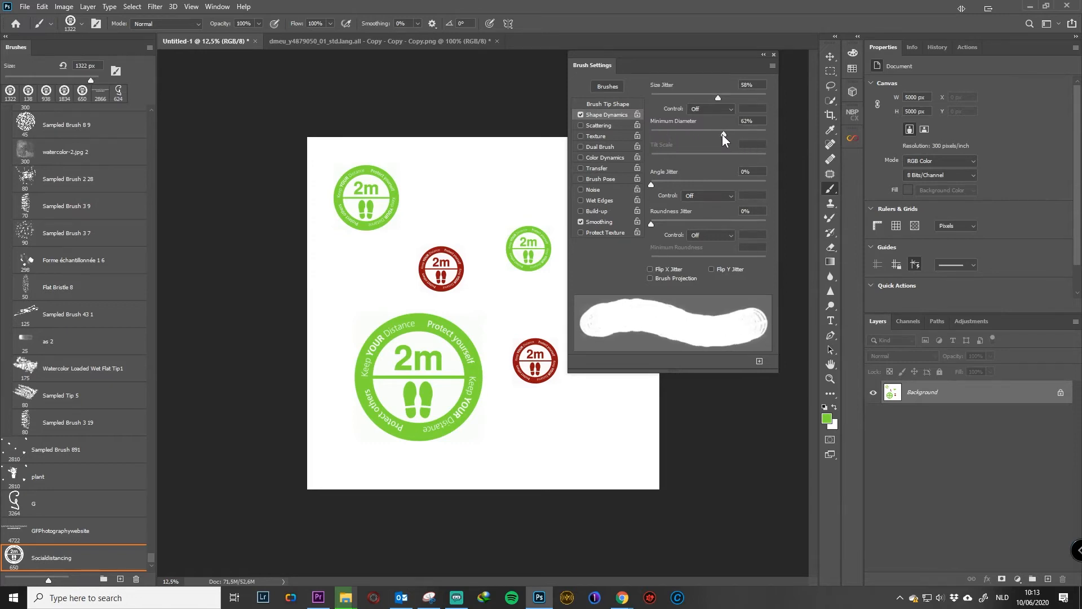
pyautogui.click(598, 126)
pyautogui.moveTo(672, 97); pyautogui.dragTo(834, 113)
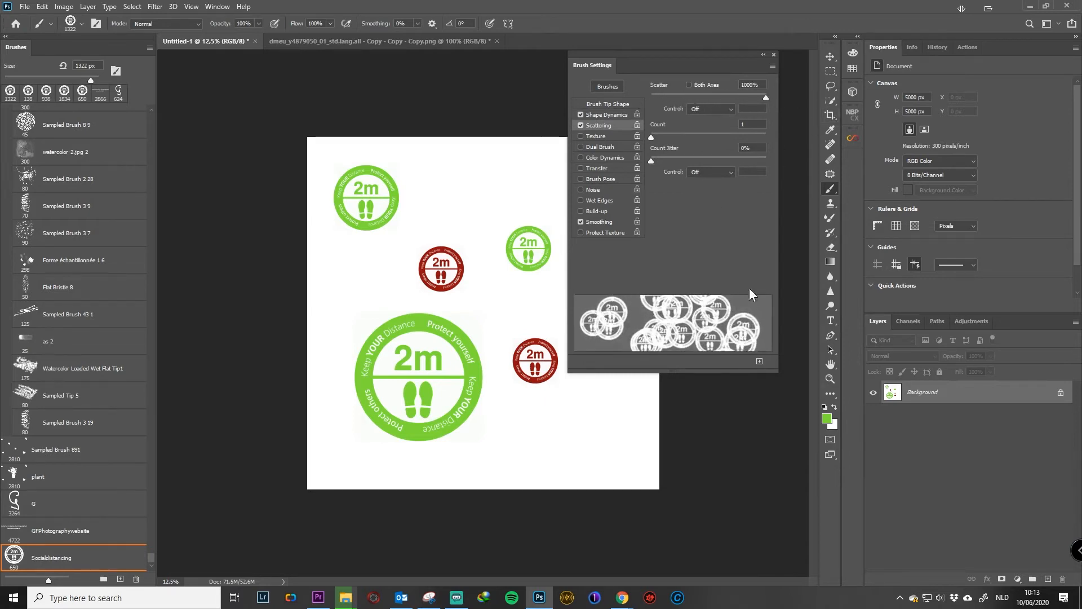
pyautogui.moveTo(651, 136)
pyautogui.mouseDown()
pyautogui.moveTo(672, 138)
pyautogui.moveTo(652, 138)
pyautogui.mouseUp()
pyautogui.click(652, 160)
pyautogui.moveTo(662, 159); pyautogui.dragTo(657, 160)
# Enable Transfer for the sign brush with Opacity Jitter and Flow Jitter both at 100%.
pyautogui.click(580, 168)
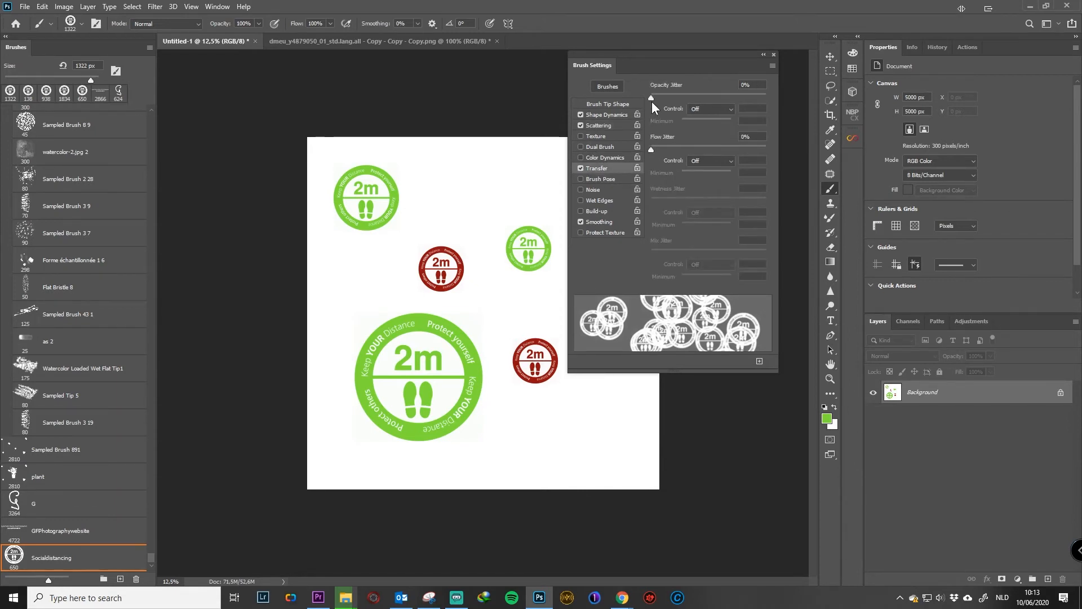
pyautogui.moveTo(652, 98)
pyautogui.mouseDown()
pyautogui.moveTo(793, 103)
pyautogui.moveTo(747, 102)
pyautogui.moveTo(777, 104)
pyautogui.mouseUp()
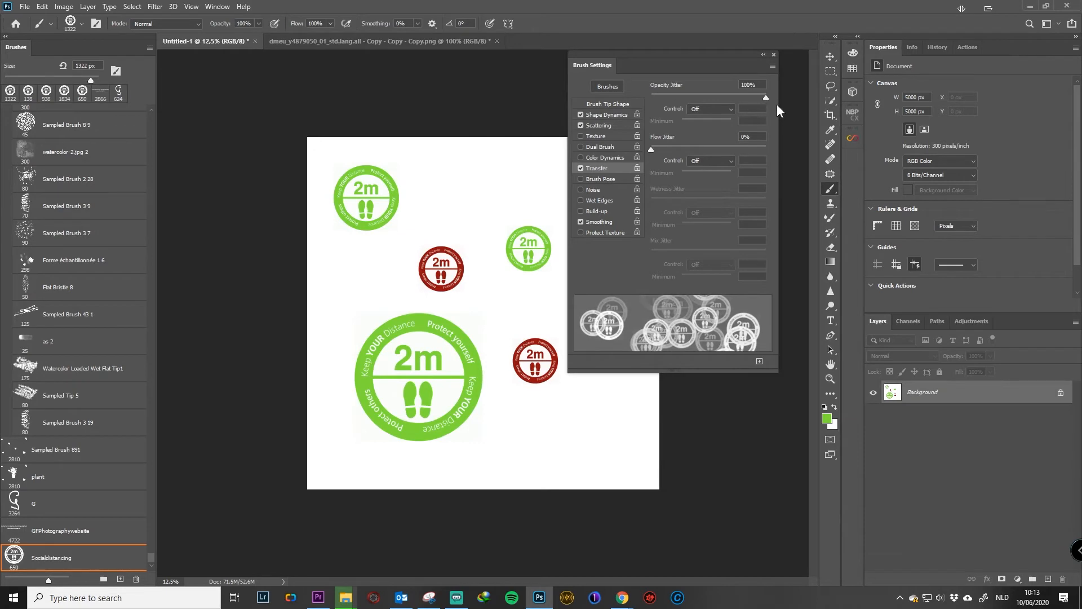
pyautogui.moveTo(653, 150); pyautogui.dragTo(769, 150)
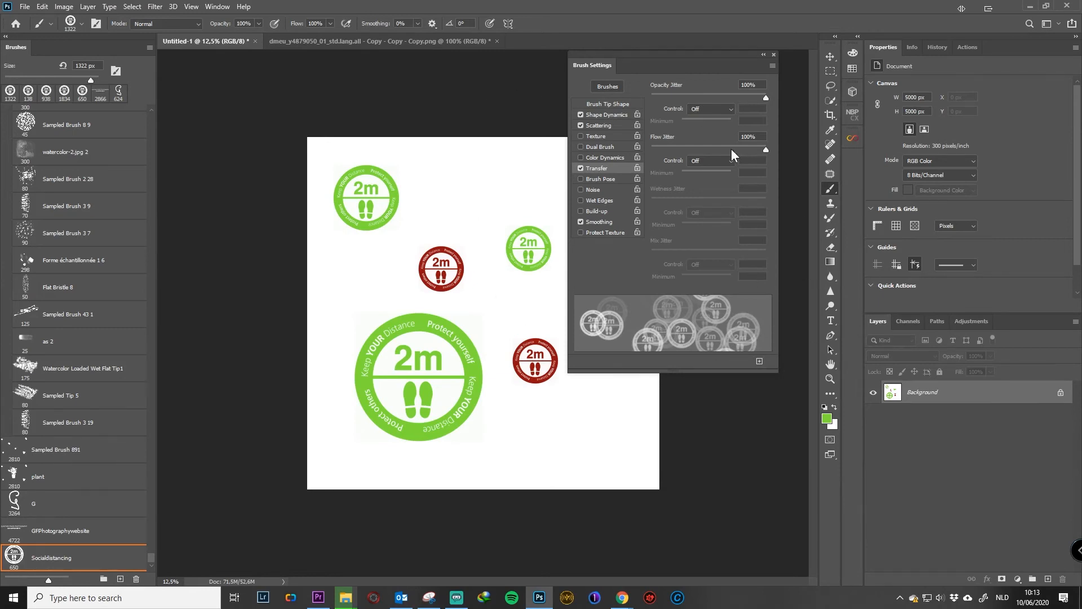
# Save the adjusted sign brush as a new preset named Social Distancing everywwhere, with its tool settings included.
pyautogui.click(758, 360)
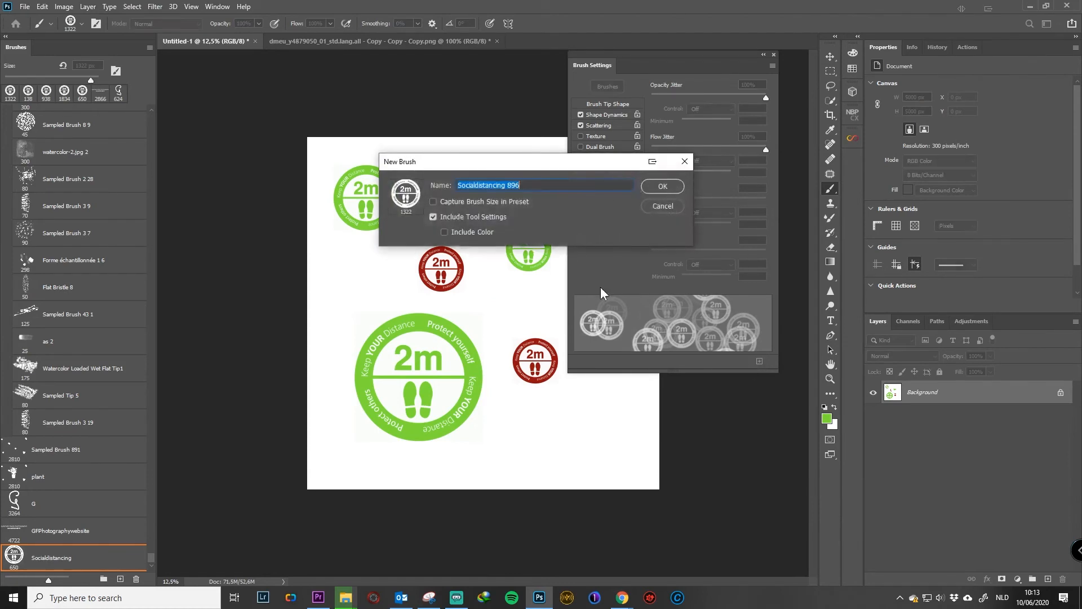
pyautogui.write('Social Distancing everyweh')
pyautogui.press('BackSpace')
pyautogui.press('BackSpace')
pyautogui.write('where')
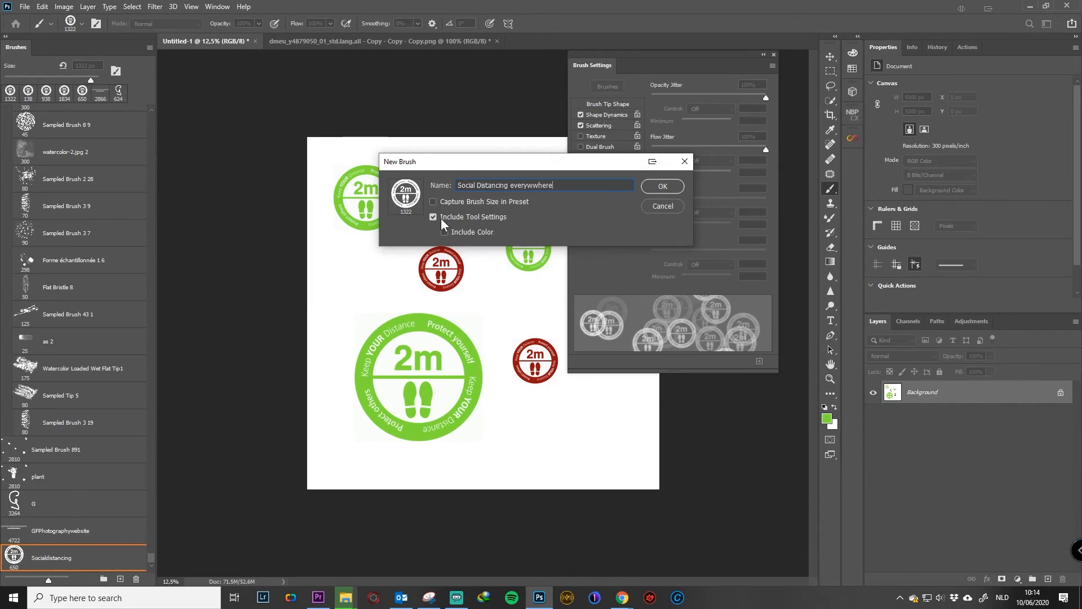
pyautogui.click(662, 186)
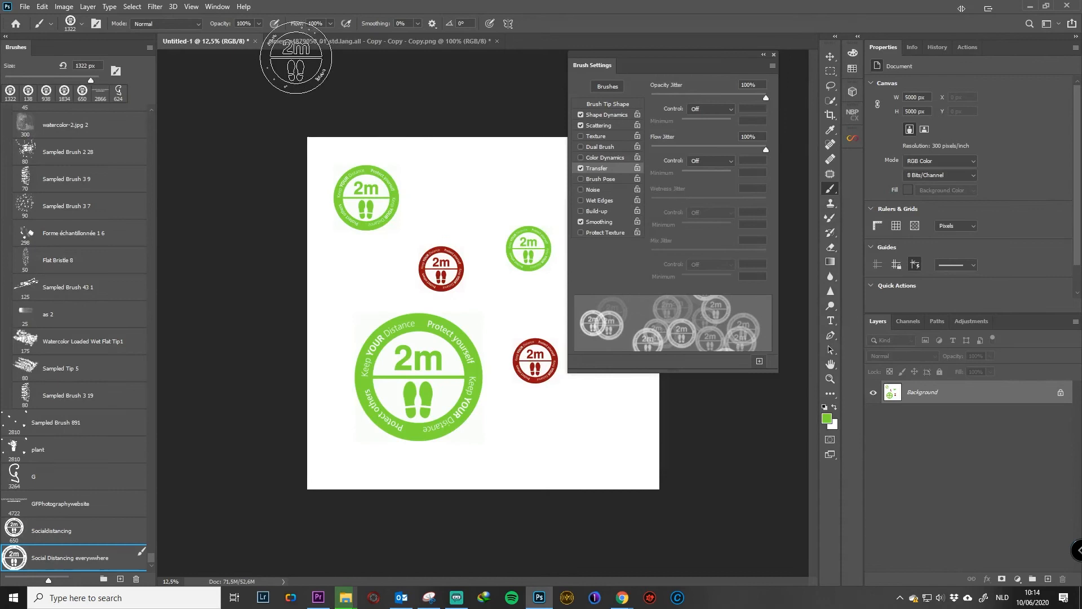
# Create a blank white 5000 x 5000 px document and close the Brush Settings.
pyautogui.hotkey('ctrl', 'n')
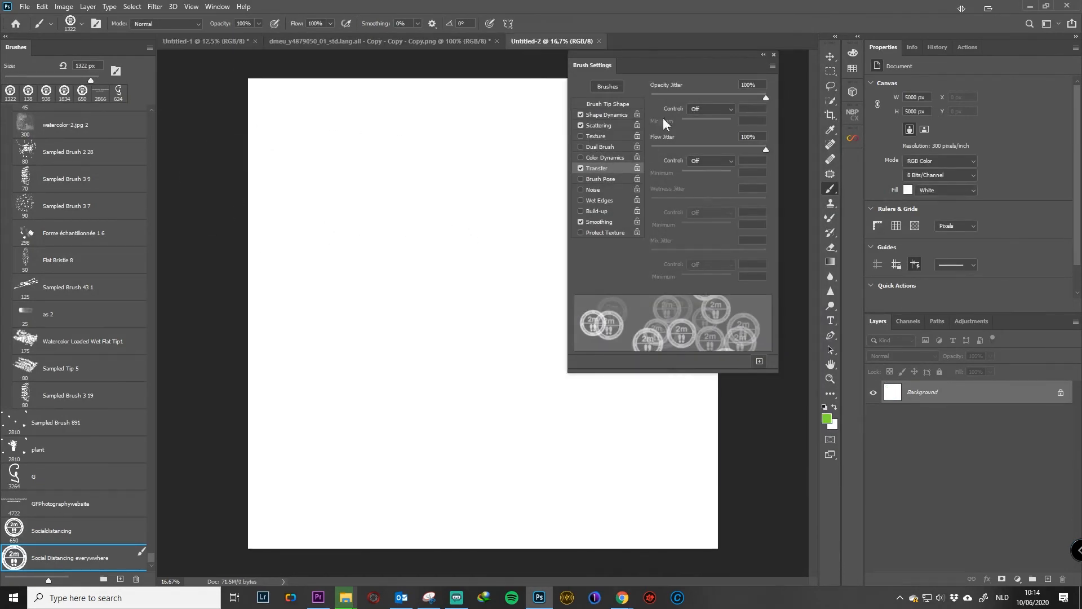
pyautogui.click(773, 54)
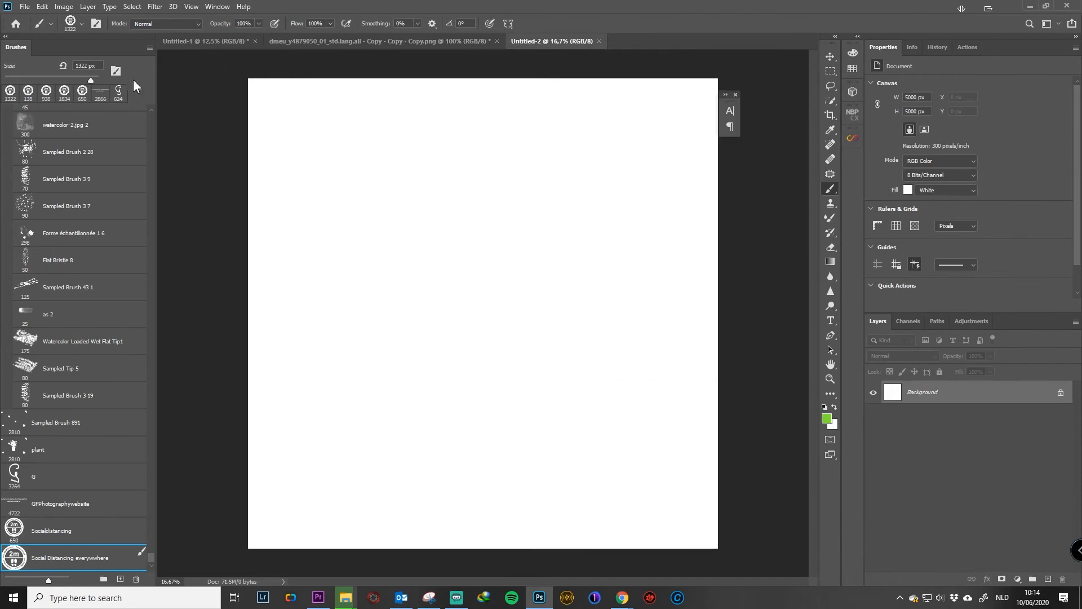
pyautogui.click(50, 24)
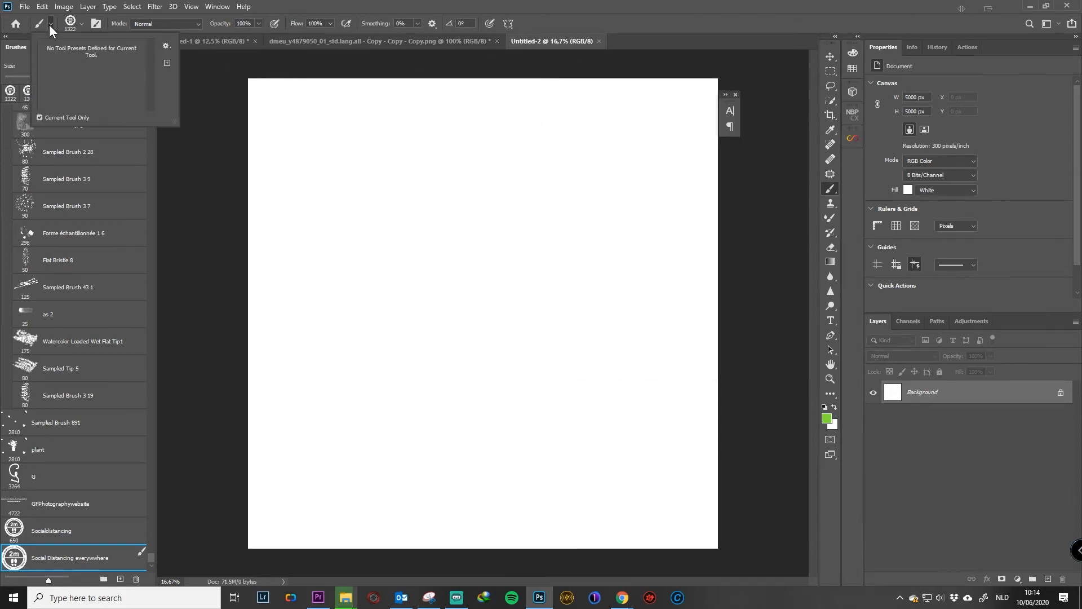
pyautogui.click(182, 218)
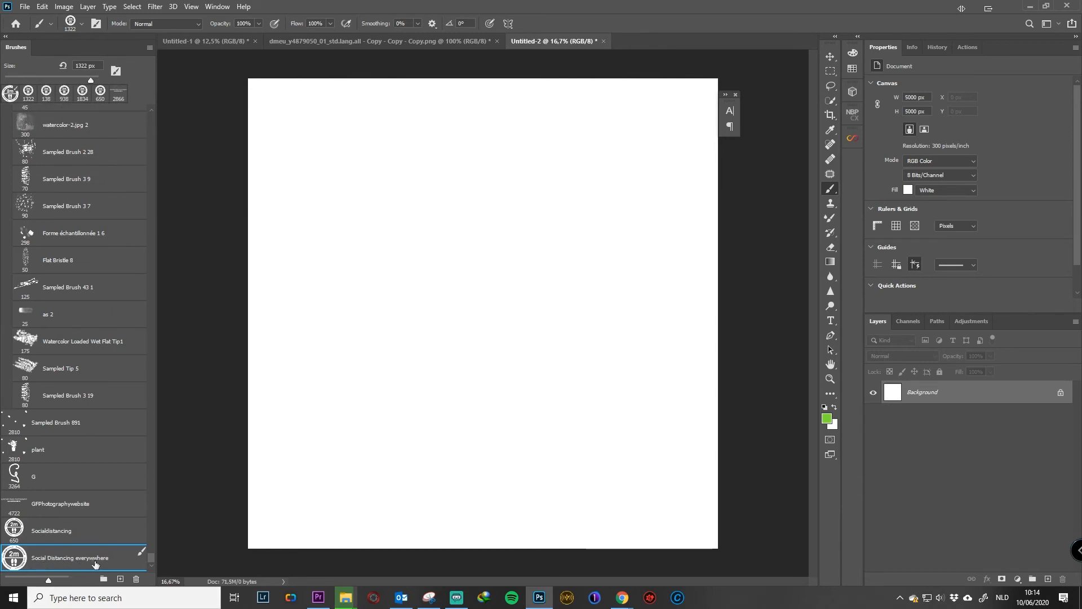
# Paint scattered signs across the canvas in green and in white with the Social Distancing everywwhere brush.
pyautogui.moveTo(482, 256)
pyautogui.mouseDown()
pyautogui.moveTo(551, 424)
pyautogui.moveTo(552, 366)
pyautogui.moveTo(543, 401)
pyautogui.moveTo(460, 414)
pyautogui.moveTo(403, 381)
pyautogui.moveTo(425, 442)
pyautogui.moveTo(571, 413)
pyautogui.moveTo(585, 322)
pyautogui.moveTo(472, 286)
pyautogui.moveTo(411, 395)
pyautogui.moveTo(595, 428)
pyautogui.moveTo(523, 263)
pyautogui.moveTo(326, 418)
pyautogui.moveTo(392, 279)
pyautogui.moveTo(512, 329)
pyautogui.mouseUp()
pyautogui.press('x')
pyautogui.moveTo(510, 251)
pyautogui.mouseDown()
pyautogui.moveTo(556, 440)
pyautogui.moveTo(574, 354)
pyautogui.moveTo(810, 417)
pyautogui.mouseUp()
# Set the background color to black, swap it to the foreground and paint scattered black signs over the canvas.
pyautogui.click(834, 420)
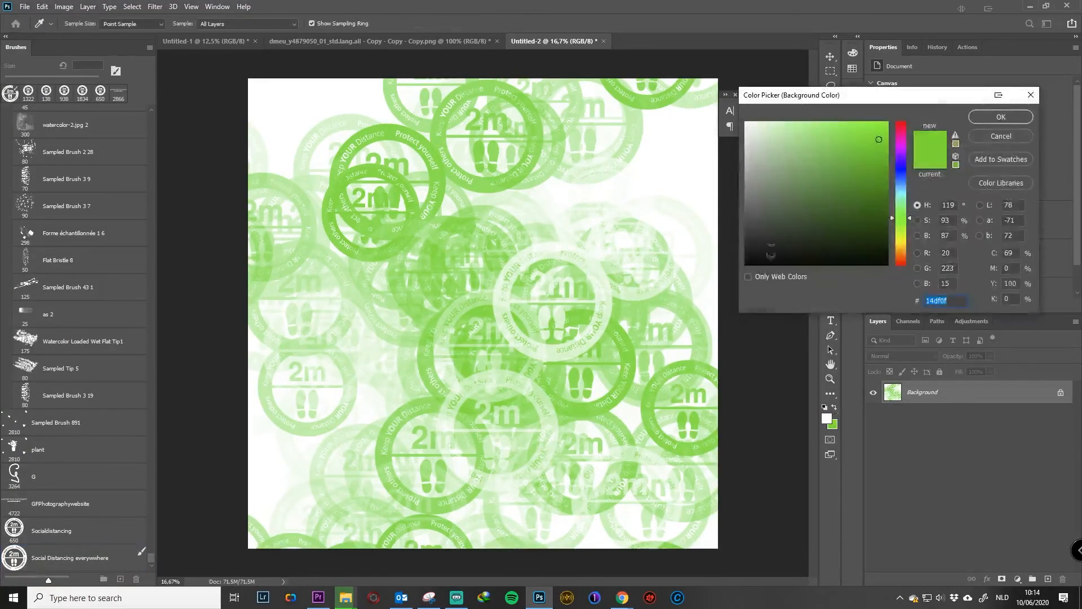
pyautogui.click(746, 264)
pyautogui.click(990, 118)
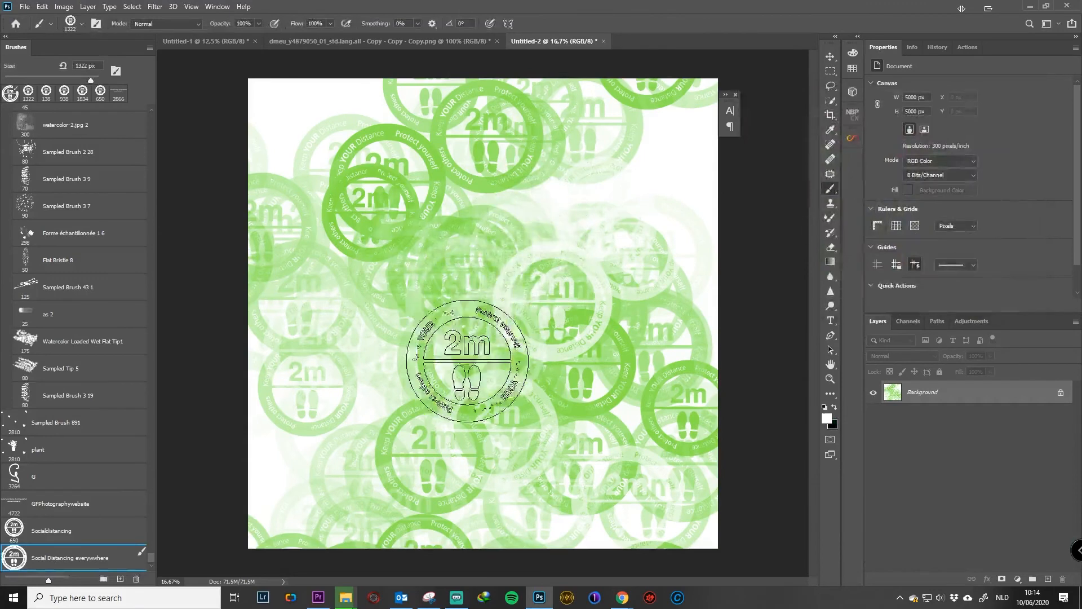
pyautogui.press('x')
pyautogui.moveTo(494, 352)
pyautogui.mouseDown()
pyautogui.moveTo(485, 265)
pyautogui.moveTo(516, 411)
pyautogui.moveTo(640, 241)
pyautogui.moveTo(391, 344)
pyautogui.moveTo(315, 394)
pyautogui.moveTo(581, 476)
pyautogui.moveTo(428, 259)
pyautogui.moveTo(504, 307)
pyautogui.moveTo(541, 270)
pyautogui.moveTo(479, 237)
pyautogui.moveTo(563, 316)
pyautogui.moveTo(509, 373)
pyautogui.moveTo(666, 282)
pyautogui.moveTo(487, 363)
pyautogui.moveTo(441, 419)
pyautogui.moveTo(609, 236)
pyautogui.moveTo(508, 376)
pyautogui.moveTo(330, 401)
pyautogui.mouseUp()
# Change the foreground color to red and paint scattered red signs over the black ones.
pyautogui.click(826, 418)
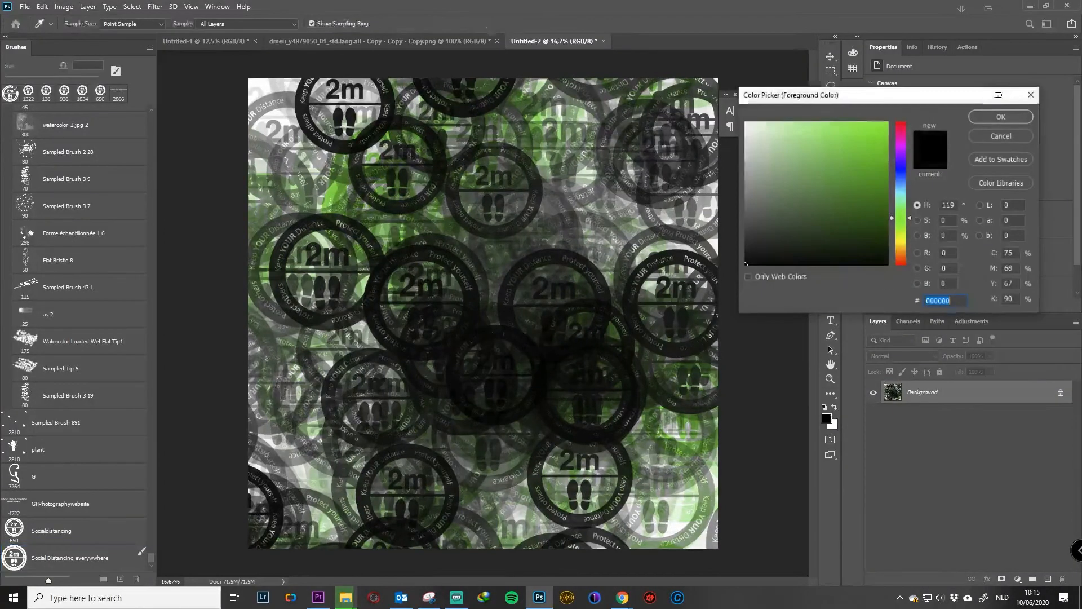
pyautogui.moveTo(905, 151); pyautogui.dragTo(904, 109)
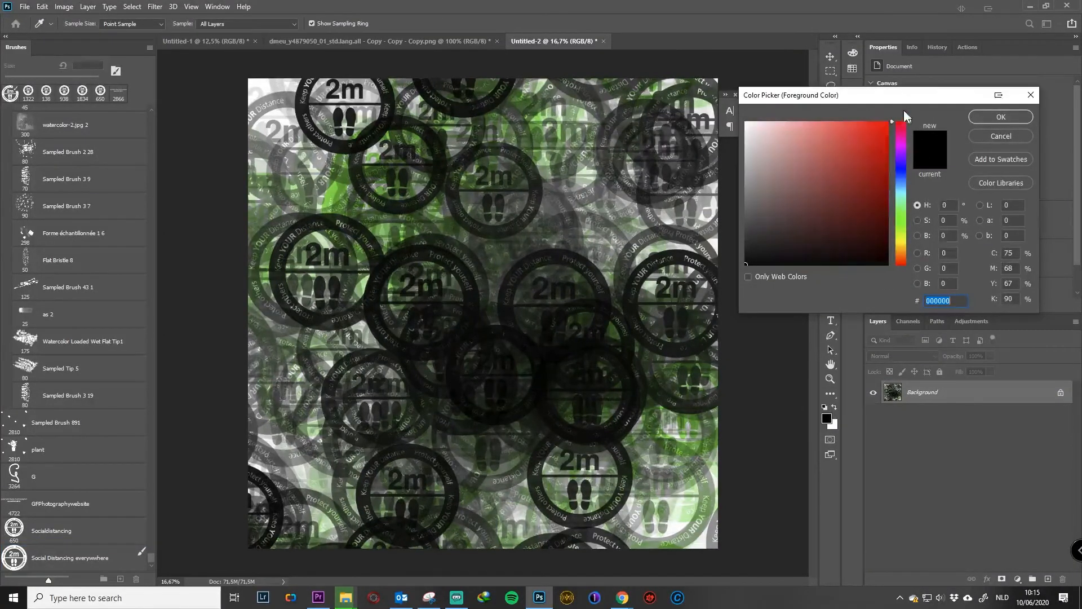
pyautogui.click(991, 116)
pyautogui.moveTo(515, 188)
pyautogui.mouseDown()
pyautogui.moveTo(463, 286)
pyautogui.moveTo(406, 311)
pyautogui.moveTo(551, 411)
pyautogui.moveTo(485, 191)
pyautogui.moveTo(377, 321)
pyautogui.mouseUp()
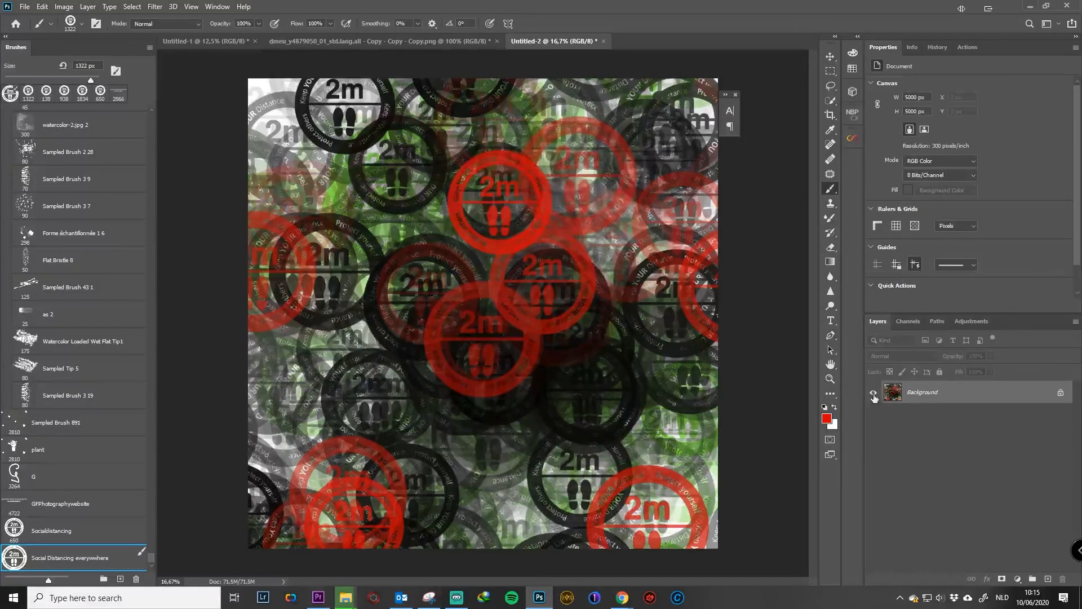
# Add a new layer above the painted background and fill it with white.
pyautogui.click(1048, 579)
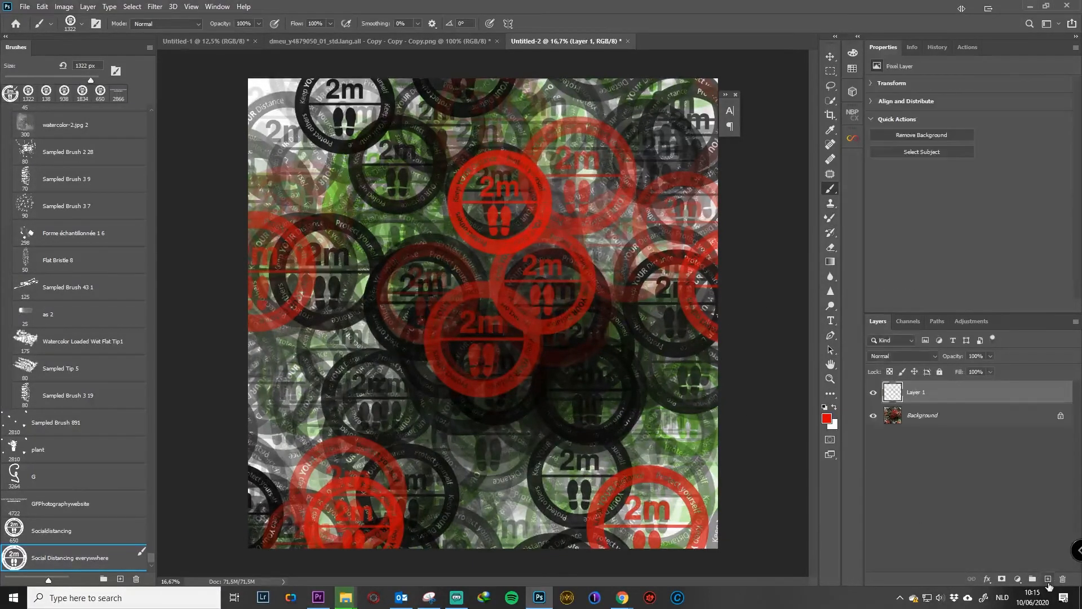
pyautogui.hotkey('alt', 'BackSpace')
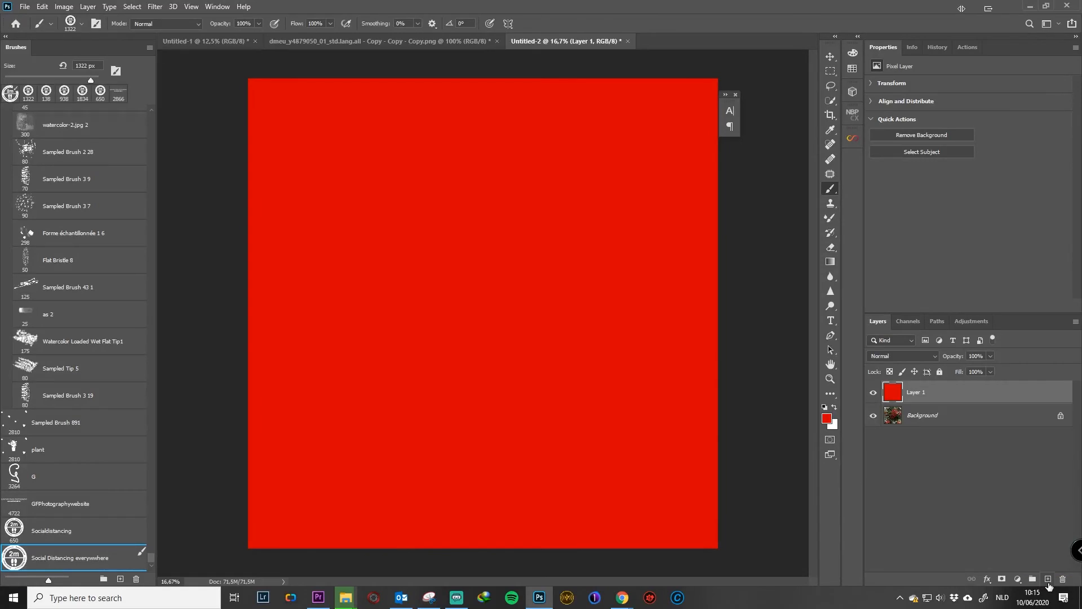
pyautogui.hotkey('ctrl', 'BackSpace')
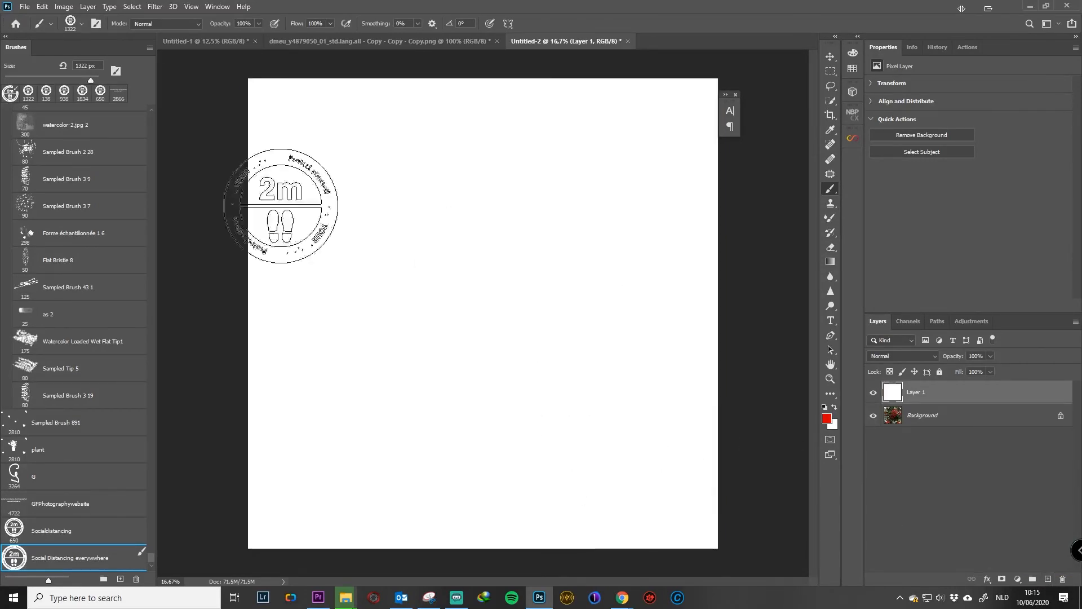
# Choose the Hard Round brush, size it to 566 px and reset the colors to black and white.
pyautogui.rightClick(470, 206)
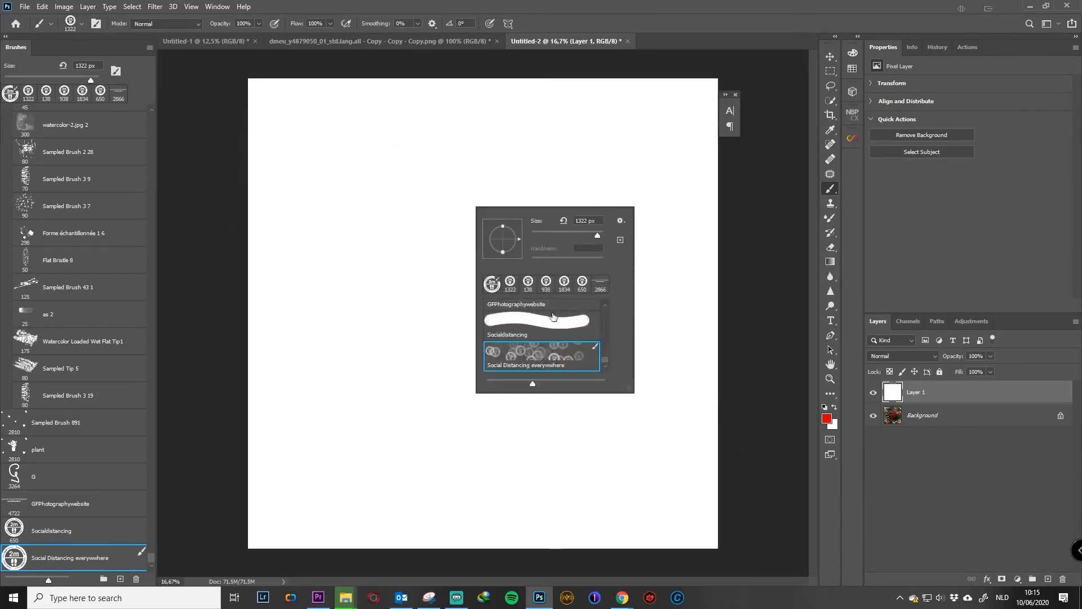
pyautogui.moveTo(604, 357)
pyautogui.mouseDown()
pyautogui.moveTo(607, 307)
pyautogui.moveTo(603, 328)
pyautogui.mouseUp()
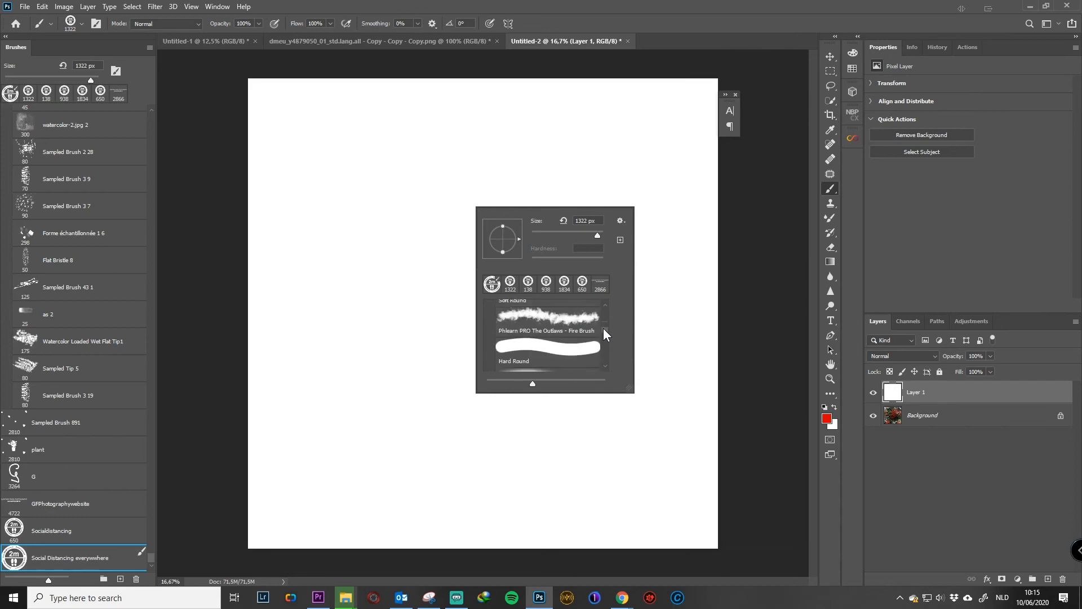
pyautogui.doubleClick(553, 355)
pyautogui.moveTo(442, 274); pyautogui.dragTo(413, 279)
pyautogui.press('d')
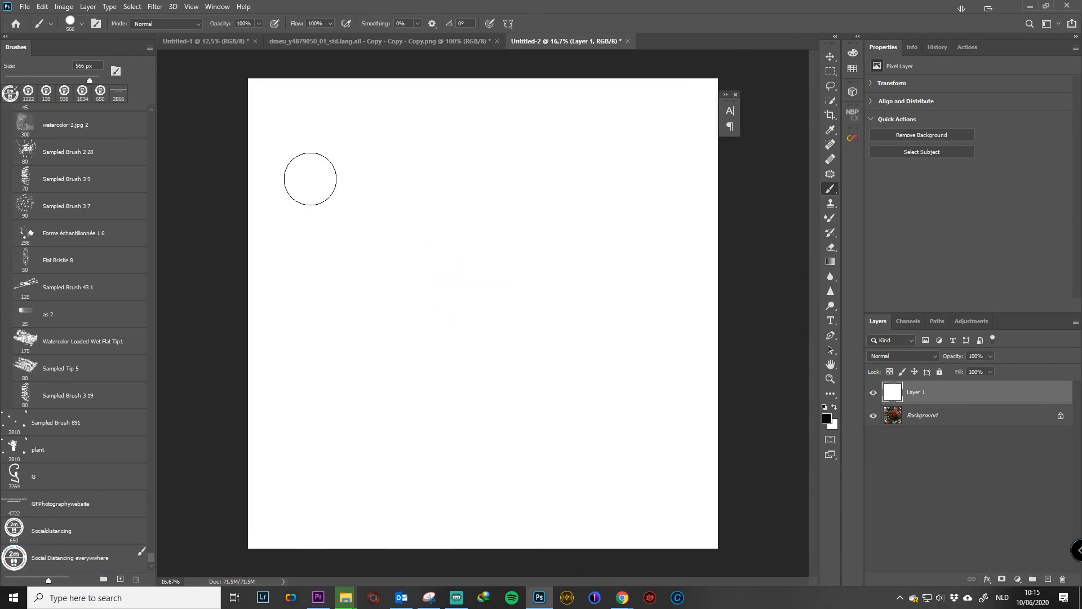
# Stamp black dots around the white layer: one at 566 px, a much larger one near the center, two at 302 px and three at 62 px.
pyautogui.click(310, 179)
pyautogui.moveTo(388, 242); pyautogui.dragTo(437, 259)
pyautogui.click(526, 345)
pyautogui.moveTo(594, 224)
pyautogui.mouseDown()
pyautogui.moveTo(575, 221)
pyautogui.moveTo(569, 192)
pyautogui.mouseUp()
pyautogui.click(575, 179)
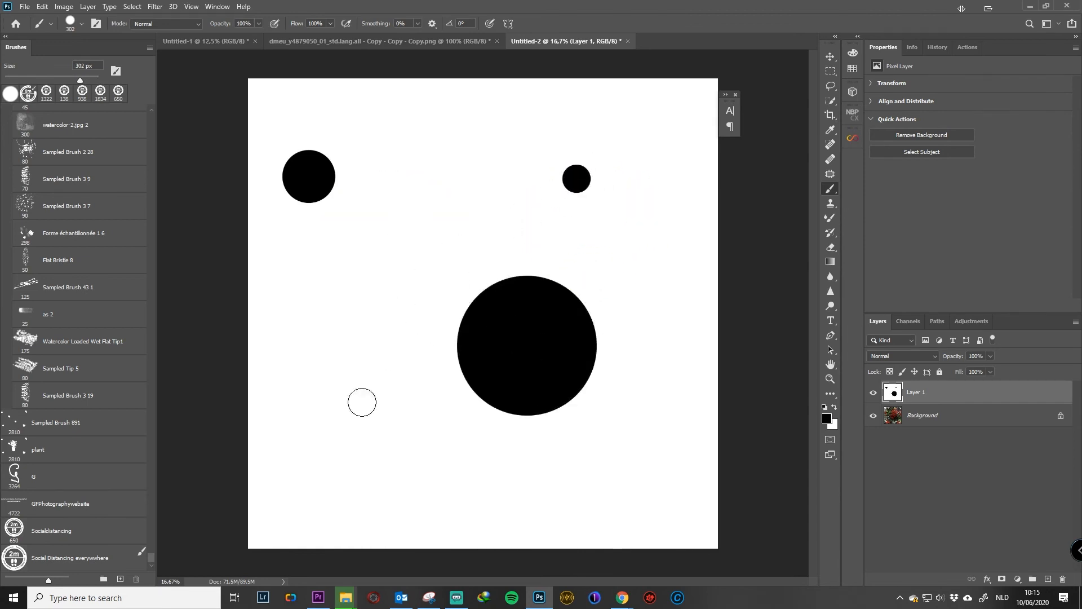
pyautogui.click(330, 433)
pyautogui.moveTo(407, 505); pyautogui.dragTo(461, 503)
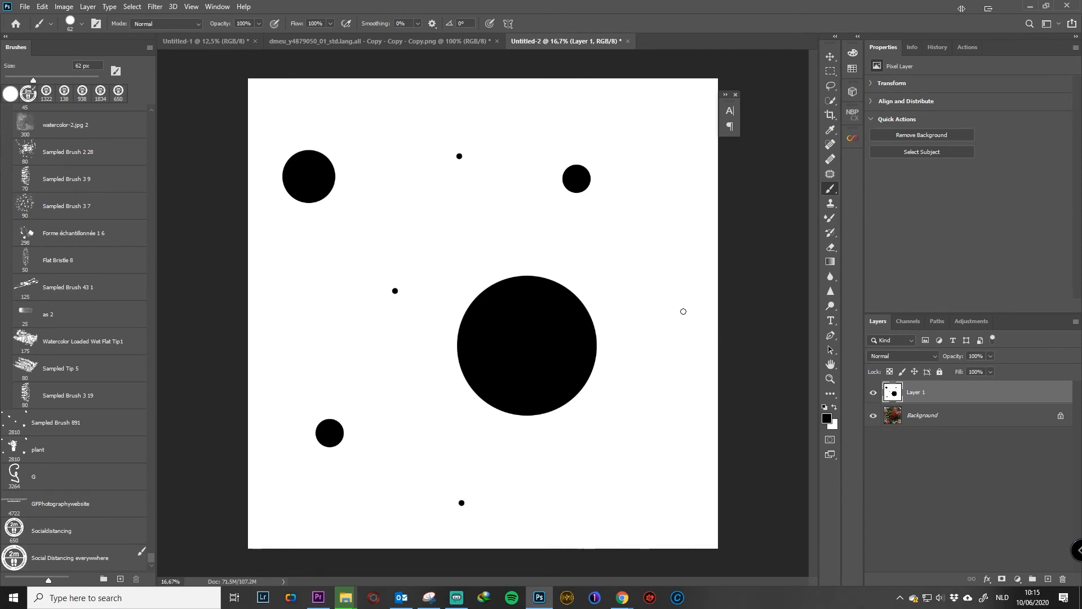
# Define the black dots as a brush preset named snow.
pyautogui.click(44, 7)
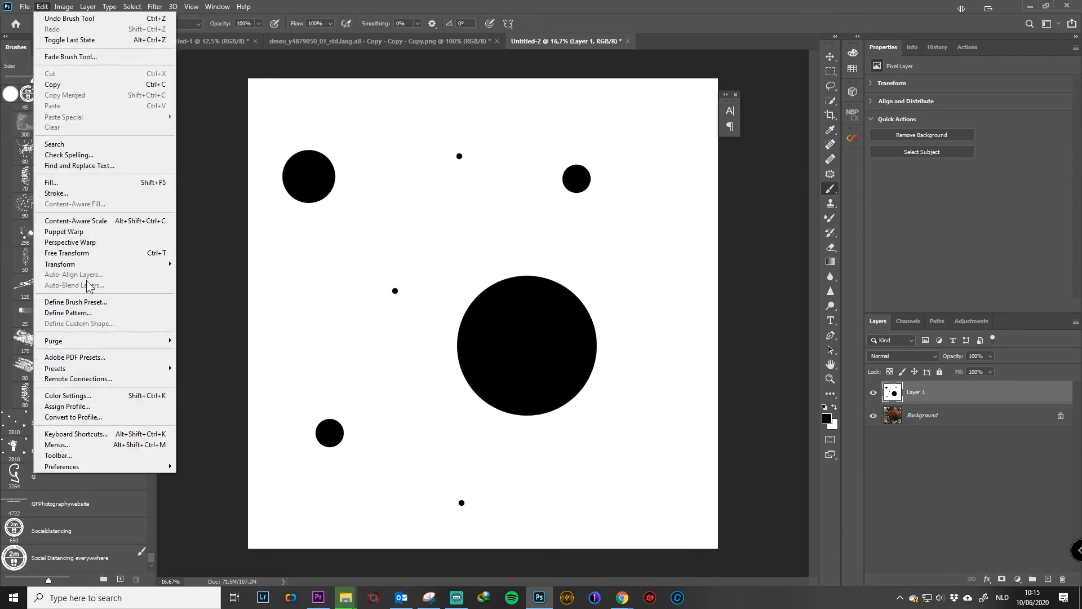
pyautogui.click(107, 306)
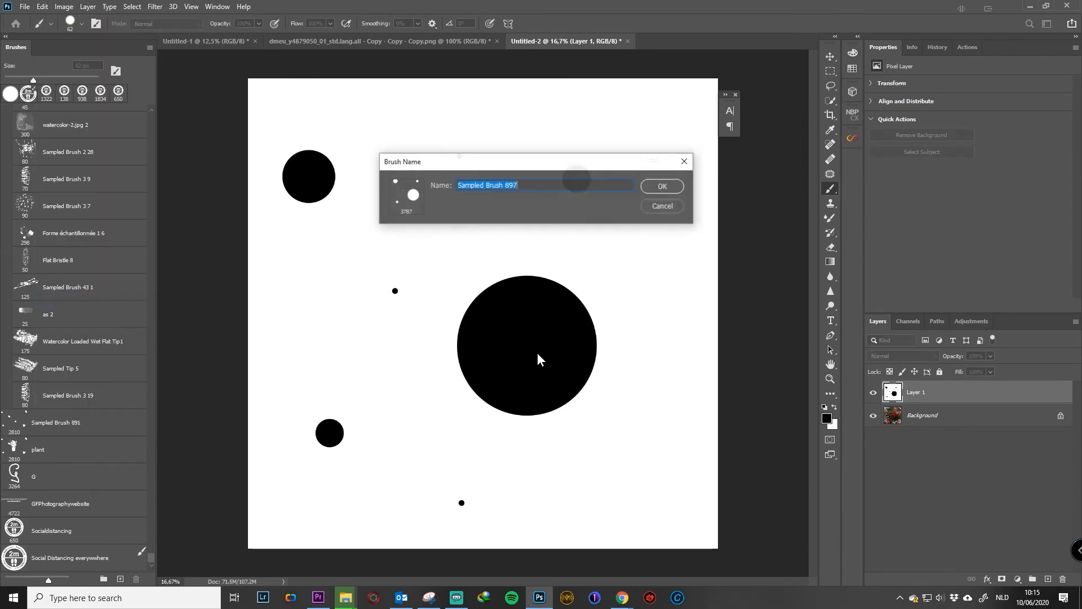
pyautogui.write('snow')
pyautogui.press('Return')
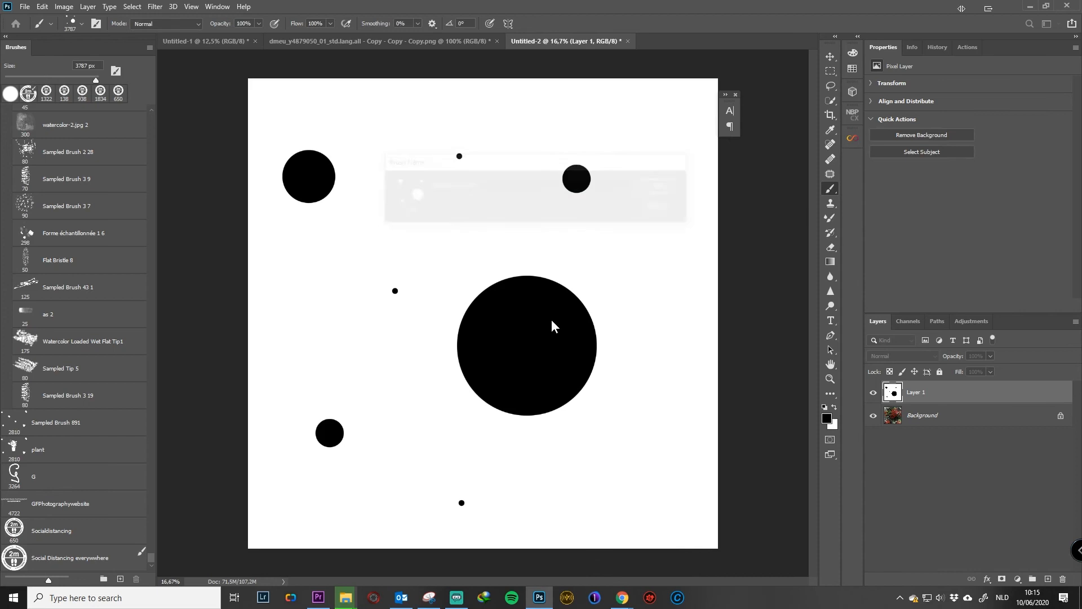
# Swap the foreground color to white and stamp the 3787 px snow brush twice over the large black dot.
pyautogui.press('x')
pyautogui.click(503, 325)
pyautogui.click(359, 341)
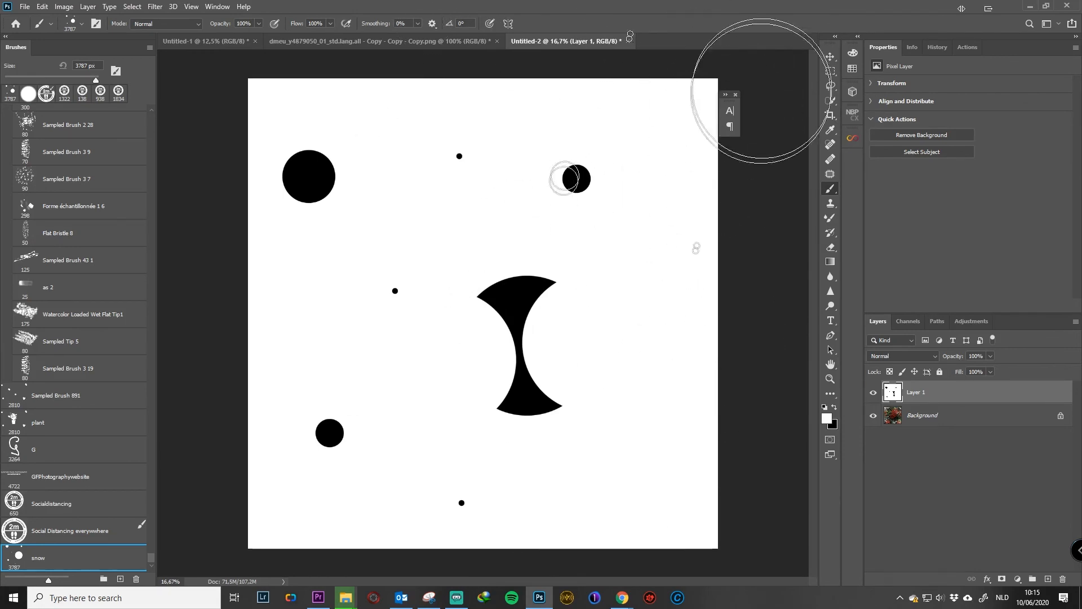
# Show the Brush Settings and enable Shape Dynamics with Size Jitter 100%, Minimum Diameter 37%, Angle Jitter 27% and Roundness Jitter 27%.
pyautogui.click(729, 111)
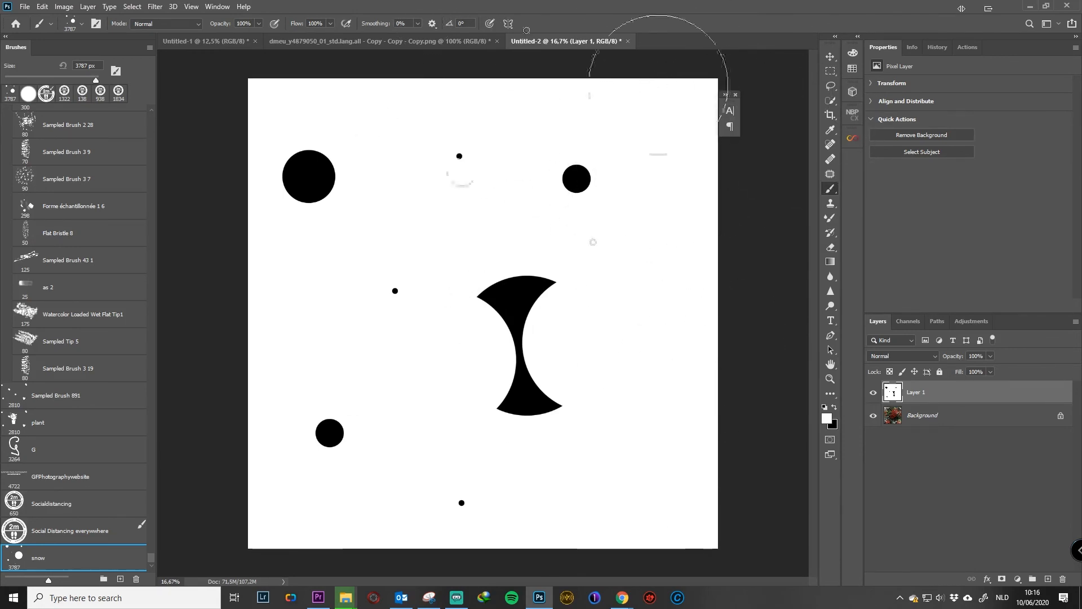
pyautogui.click(217, 6)
pyautogui.click(234, 106)
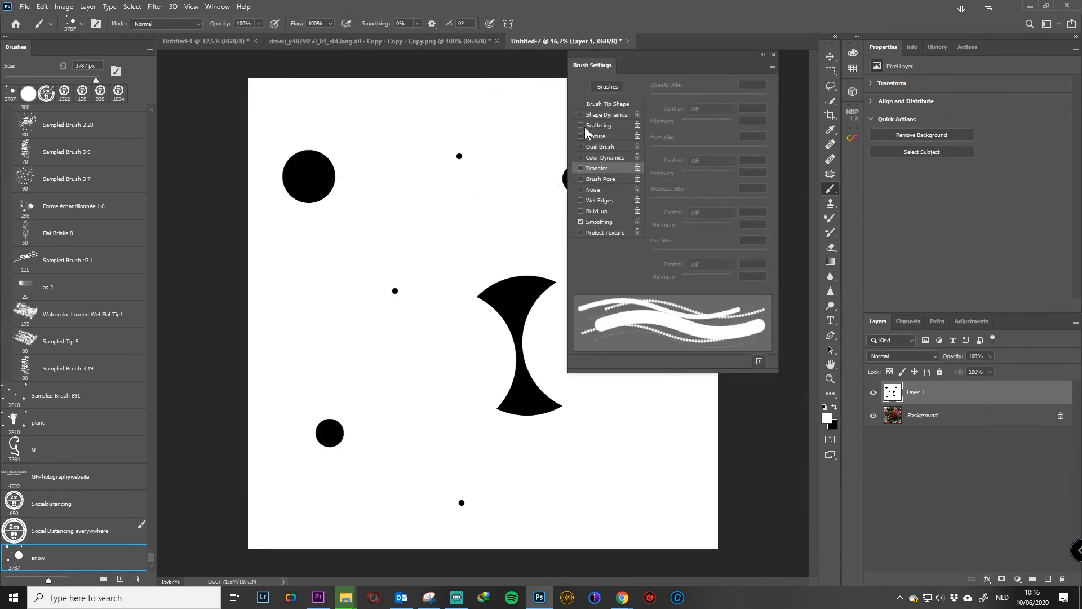
pyautogui.click(601, 116)
pyautogui.moveTo(651, 95); pyautogui.dragTo(783, 106)
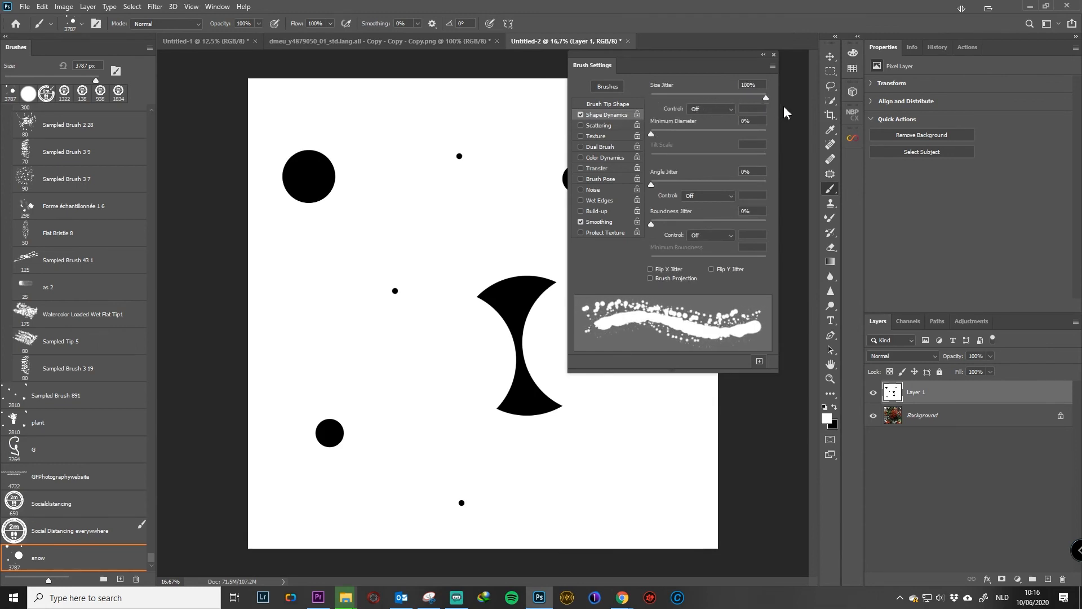
pyautogui.moveTo(653, 134); pyautogui.dragTo(695, 137)
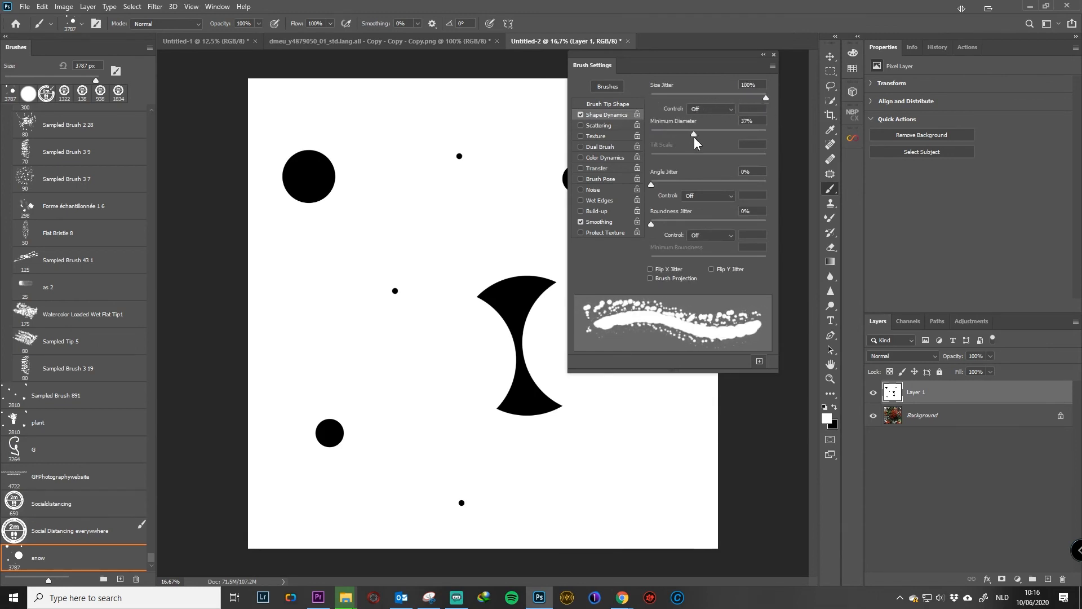
pyautogui.moveTo(651, 183)
pyautogui.mouseDown()
pyautogui.moveTo(711, 180)
pyautogui.moveTo(683, 184)
pyautogui.mouseUp()
pyautogui.moveTo(652, 223); pyautogui.dragTo(682, 224)
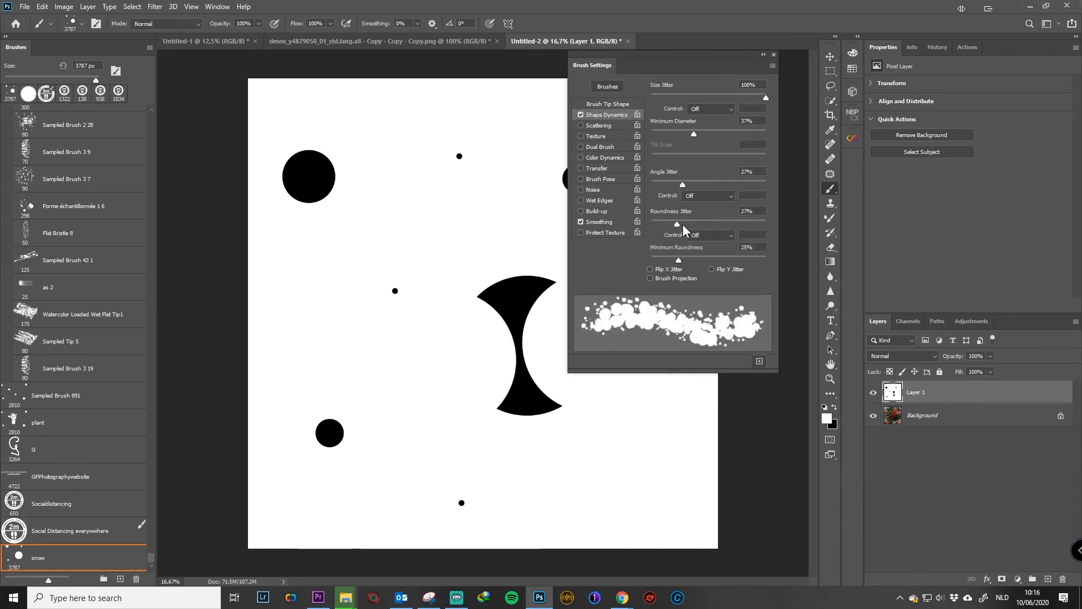
# Enable Scattering for the snow brush with Scatter 1000% and Count Jitter 4%.
pyautogui.click(594, 123)
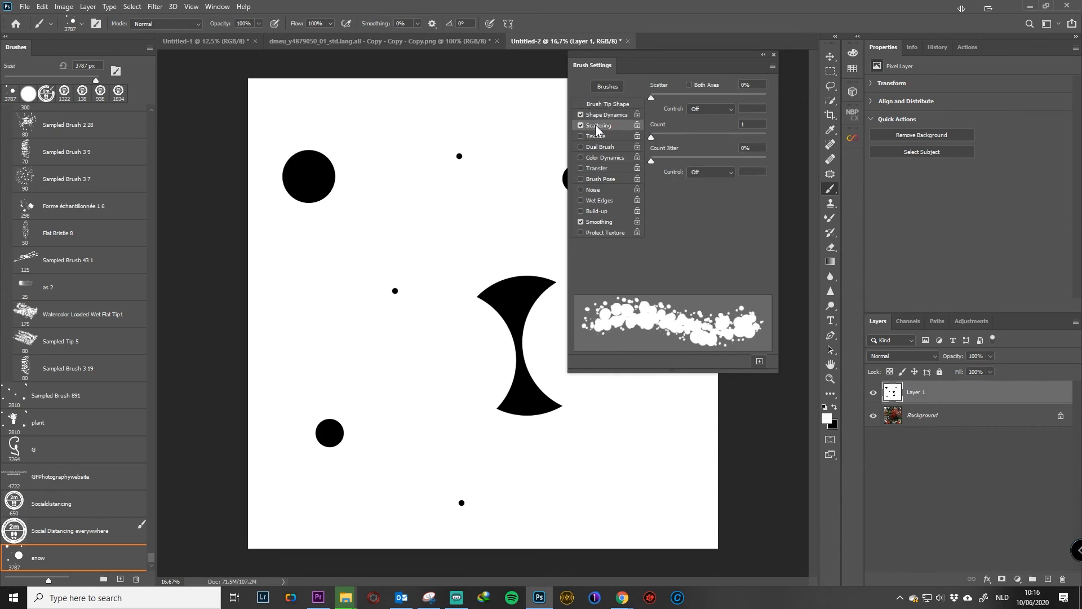
pyautogui.moveTo(655, 97); pyautogui.dragTo(793, 109)
pyautogui.moveTo(651, 139)
pyautogui.mouseDown()
pyautogui.moveTo(665, 138)
pyautogui.moveTo(619, 138)
pyautogui.moveTo(660, 163)
pyautogui.mouseUp()
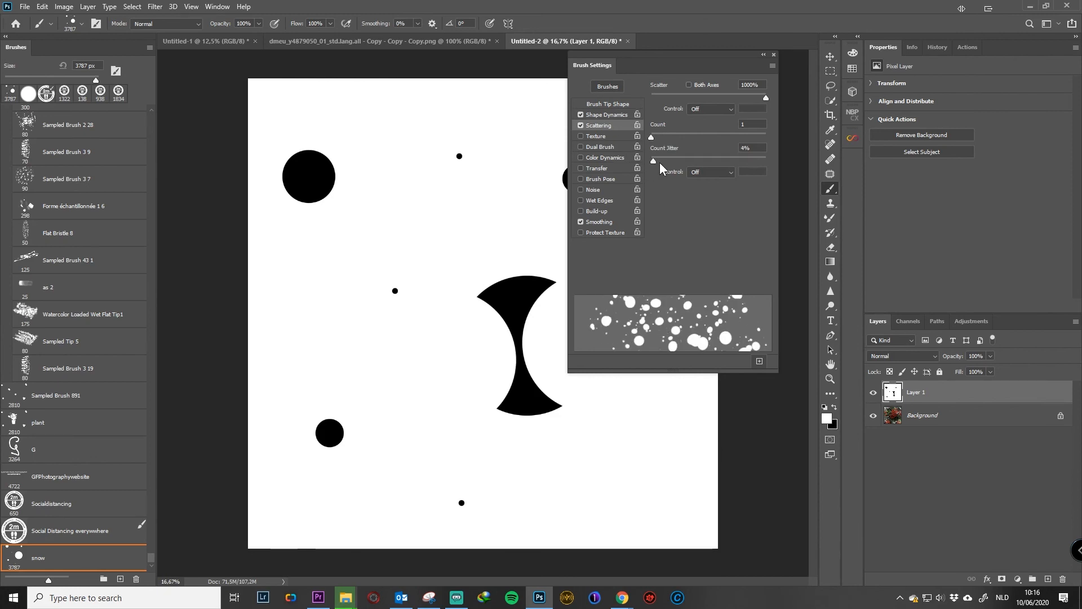
# Enable Transfer with Opacity Jitter and Flow Jitter at 100%, and collapse the Brush Settings.
pyautogui.click(601, 165)
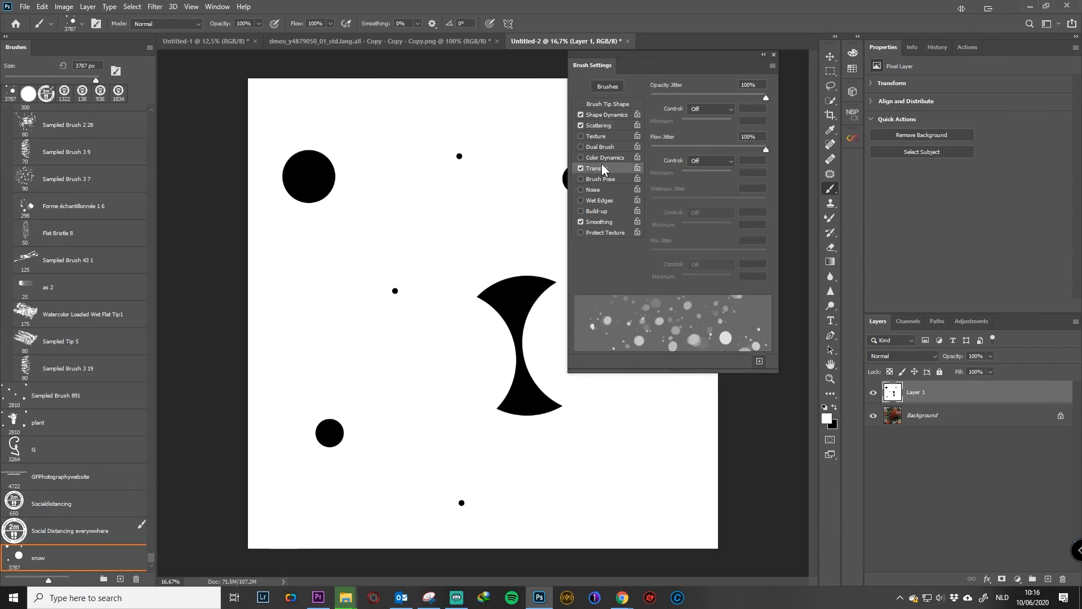
pyautogui.moveTo(758, 96); pyautogui.dragTo(777, 114)
pyautogui.click(764, 54)
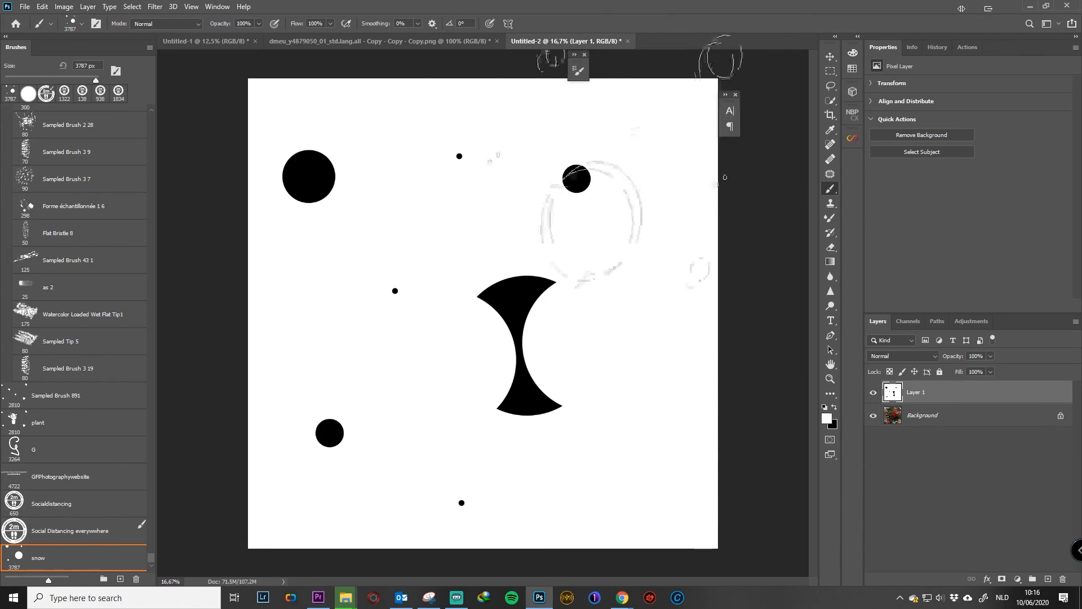
# Switch to the Untitled-1 document and reduce the snow brush size to 2123 px.
pyautogui.click(202, 41)
pyautogui.keyDown('alt'); pyautogui.moveTo(509, 274); pyautogui.dragTo(451, 273); pyautogui.keyUp('alt')
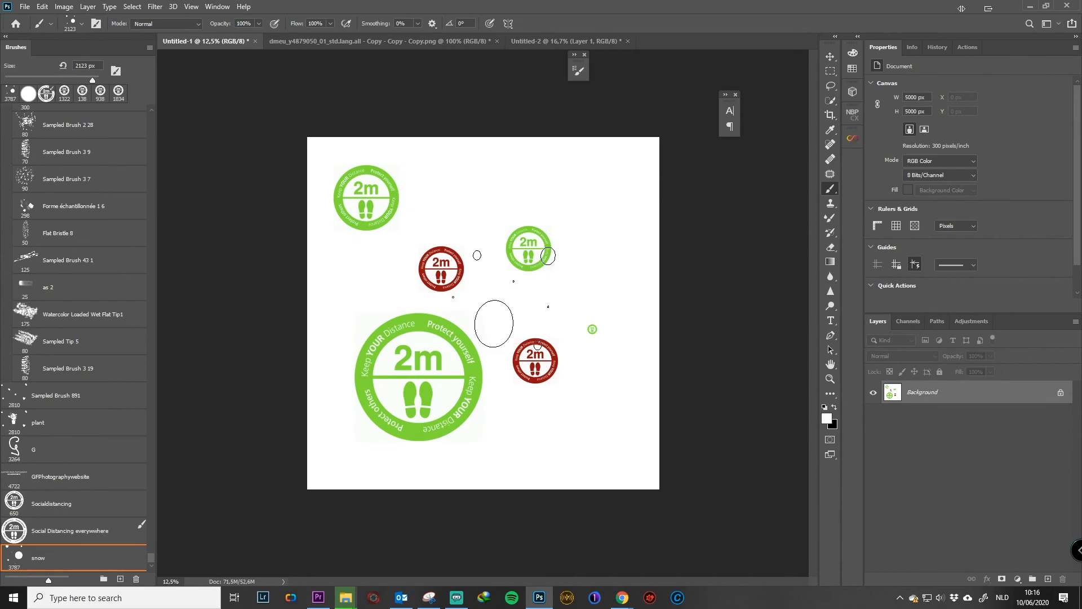
# Set the foreground color to blue #222bdb and paint scattered snow brush strokes all over the canvas with the 2m signs.
pyautogui.press('x')
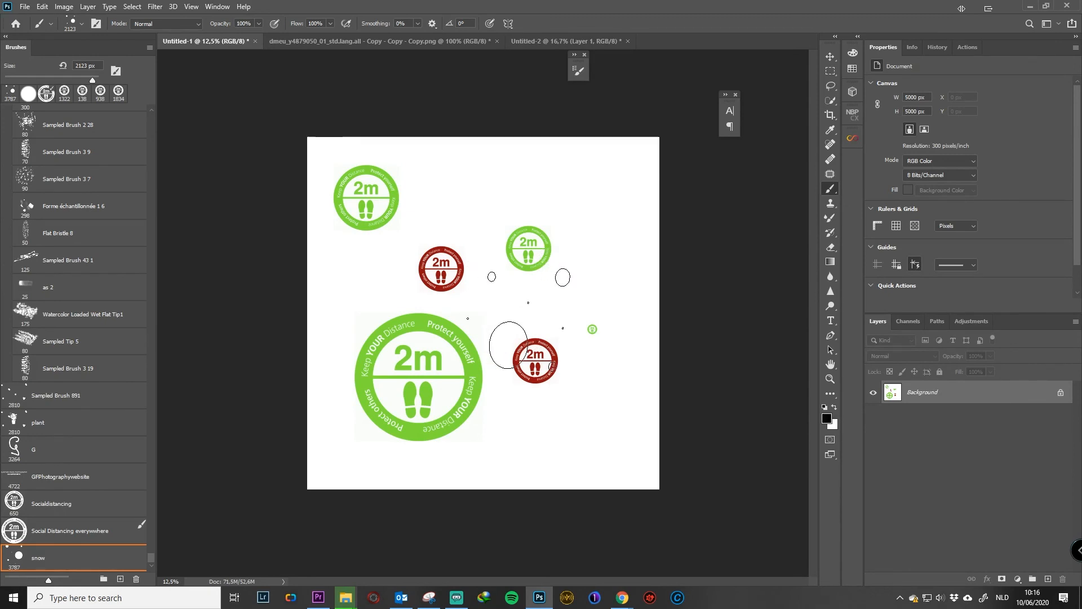
pyautogui.click(827, 418)
pyautogui.click(901, 171)
pyautogui.click(866, 141)
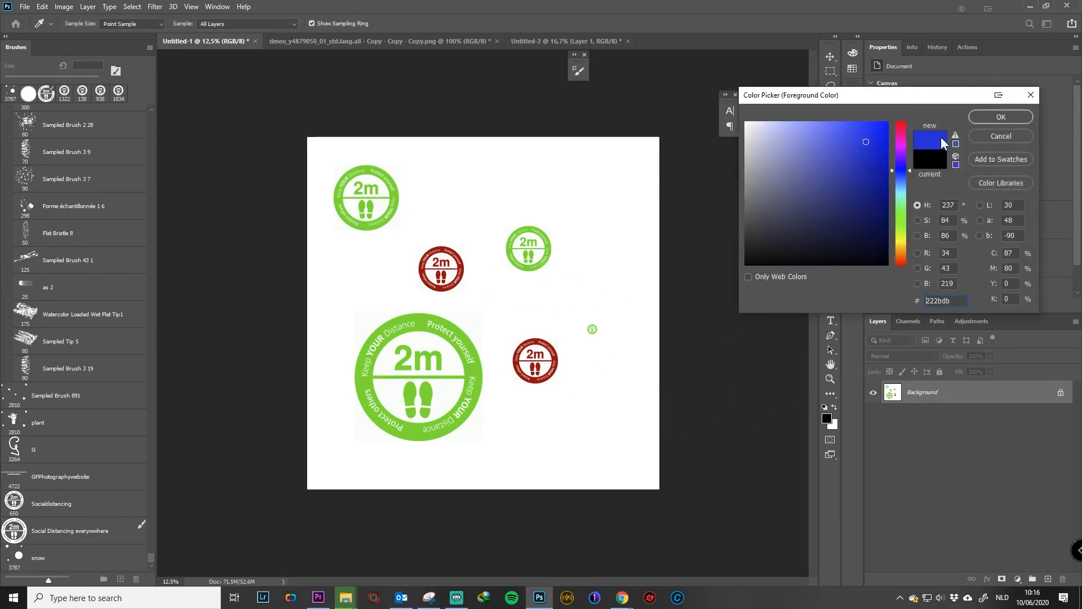
pyautogui.click(983, 118)
pyautogui.moveTo(538, 234)
pyautogui.mouseDown()
pyautogui.moveTo(533, 327)
pyautogui.moveTo(556, 328)
pyautogui.moveTo(391, 239)
pyautogui.moveTo(529, 372)
pyautogui.moveTo(573, 246)
pyautogui.moveTo(636, 353)
pyautogui.moveTo(348, 282)
pyautogui.moveTo(507, 308)
pyautogui.moveTo(468, 266)
pyautogui.moveTo(551, 348)
pyautogui.mouseUp()
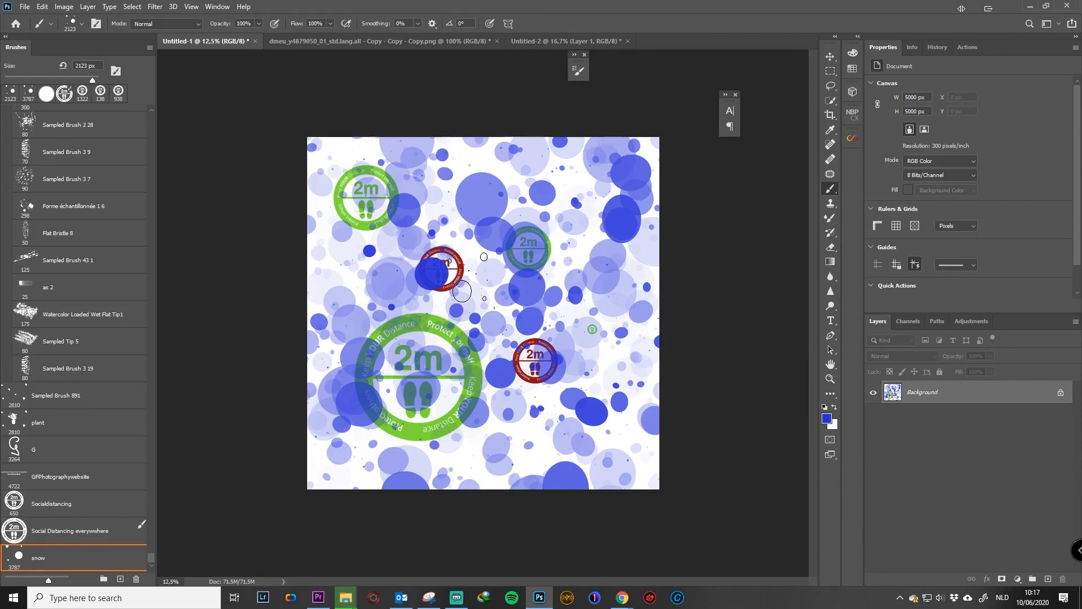
pyautogui.moveTo(462, 291)
pyautogui.mouseDown()
pyautogui.moveTo(543, 333)
pyautogui.moveTo(482, 276)
pyautogui.moveTo(546, 262)
pyautogui.moveTo(532, 268)
pyautogui.moveTo(515, 313)
pyautogui.moveTo(544, 366)
pyautogui.moveTo(518, 358)
pyautogui.moveTo(547, 331)
pyautogui.mouseUp()
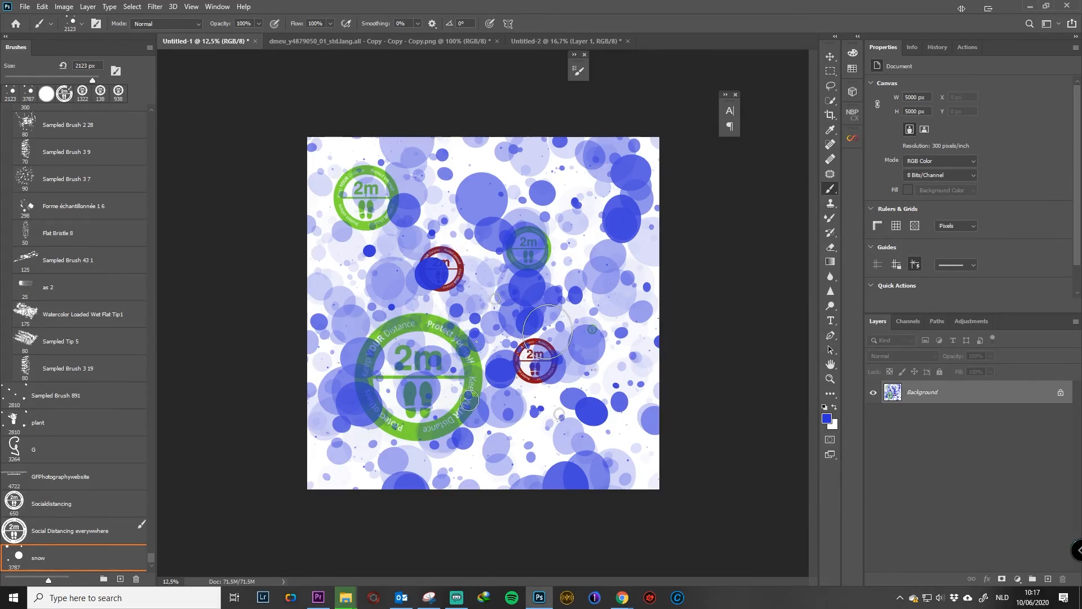